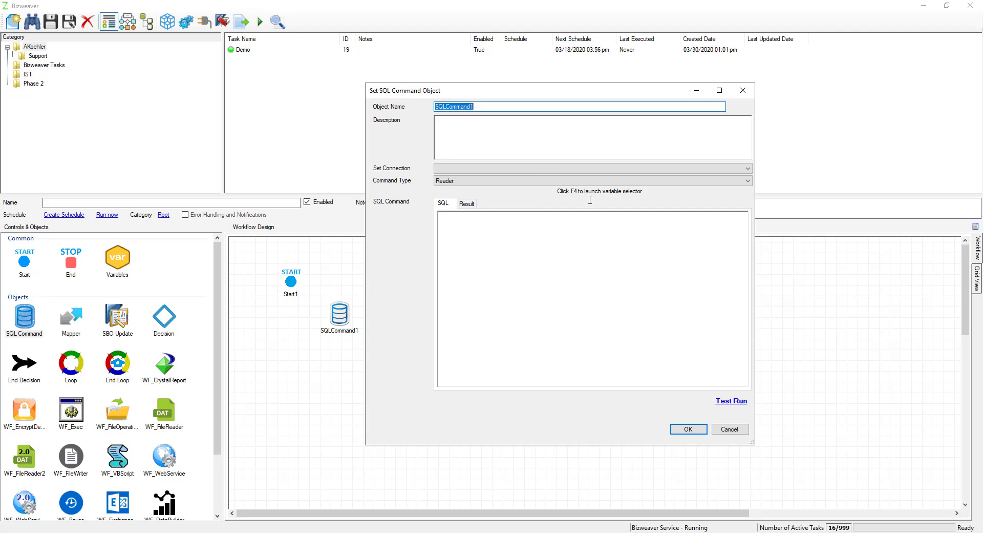
# Step: Examine the connections available to the SQL command and the saved connections in the Global Configurations
pyautogui.click(469, 172)
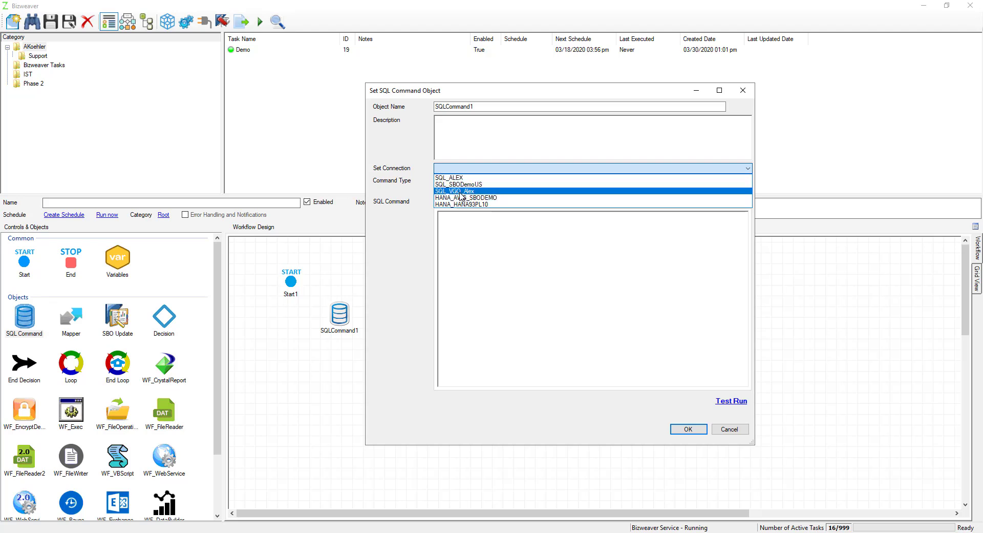
pyautogui.click(745, 90)
pyautogui.click(744, 91)
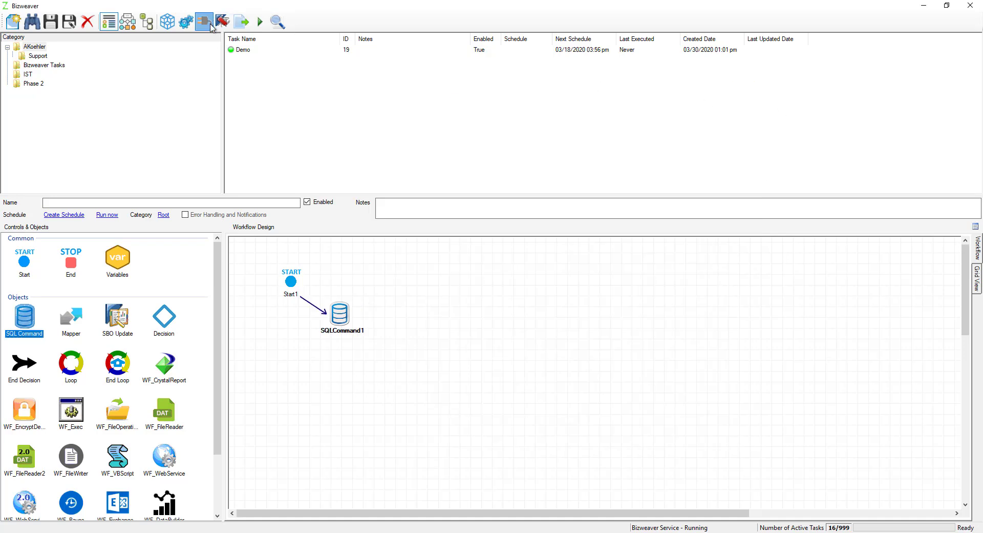
pyautogui.click(204, 22)
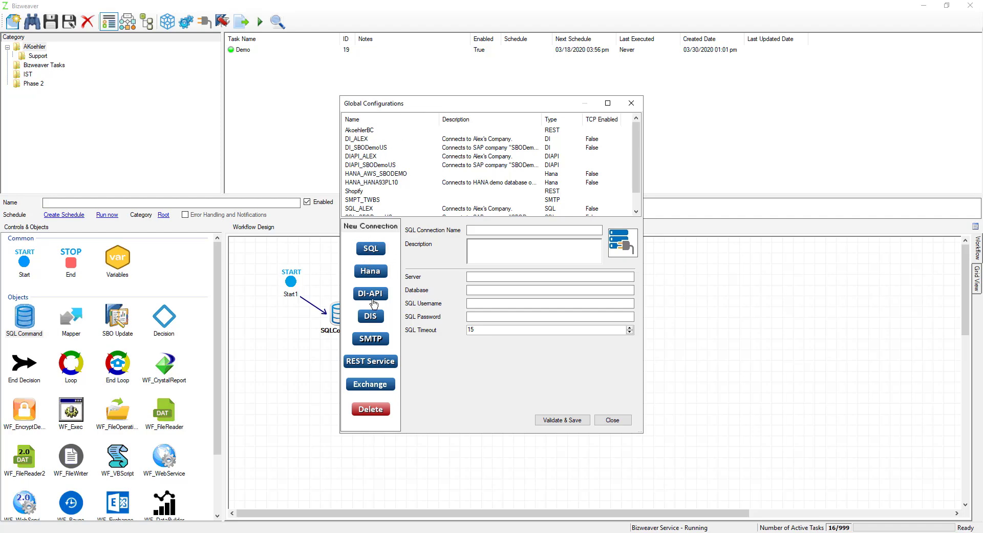
pyautogui.click(630, 421)
# Step: Set the SQLCommand1 object's connection to SQL_VGO_Alex and its command type to Reader
pyautogui.doubleClick(345, 311)
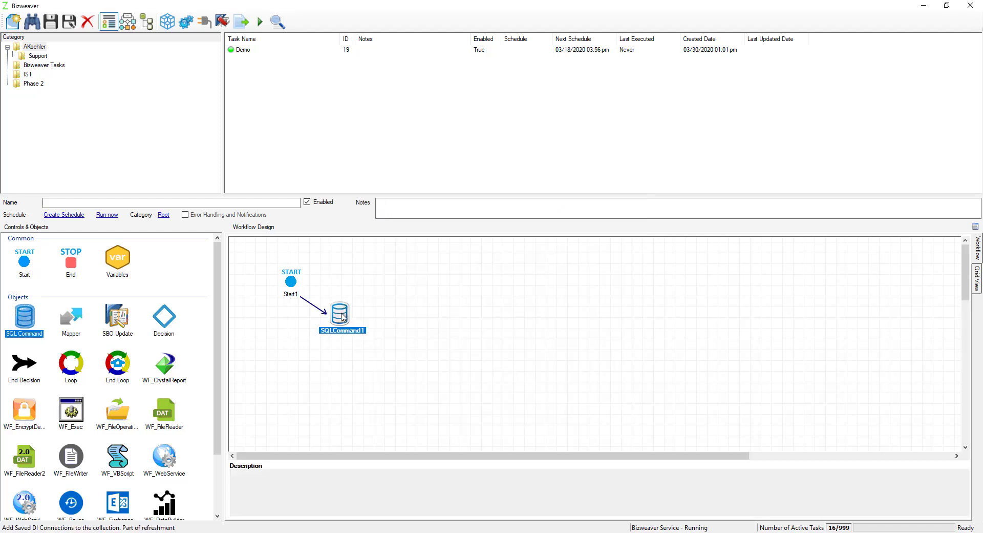
pyautogui.click(374, 168)
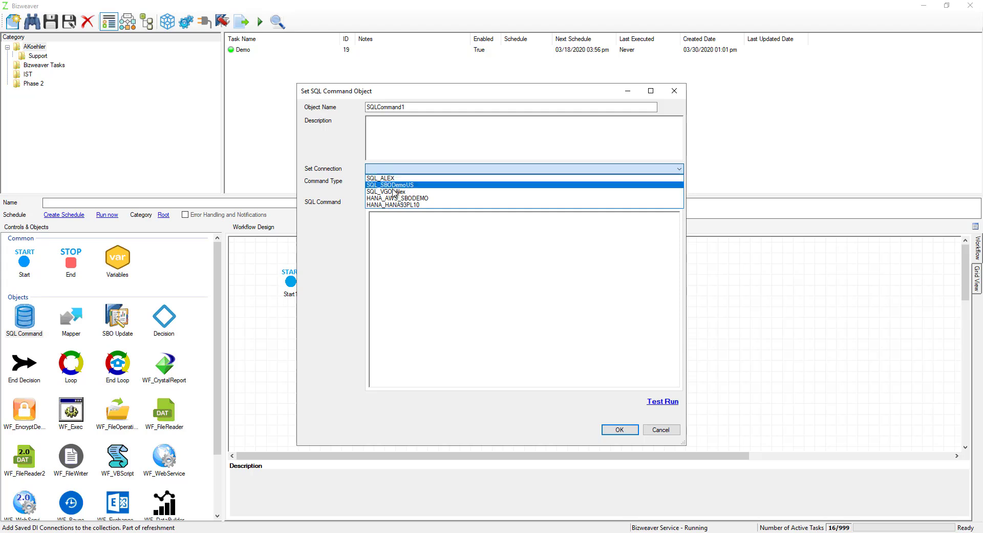
pyautogui.click(394, 192)
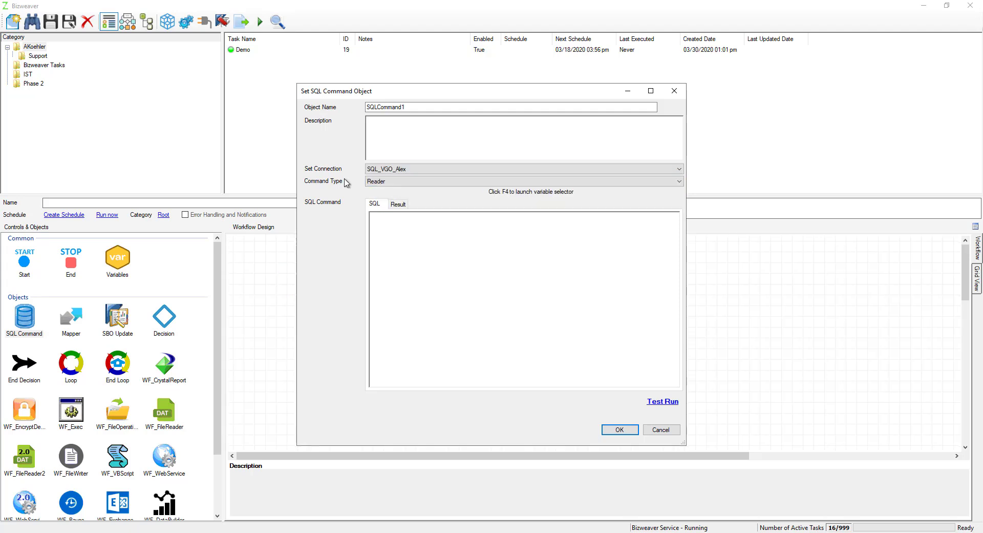
pyautogui.click(393, 182)
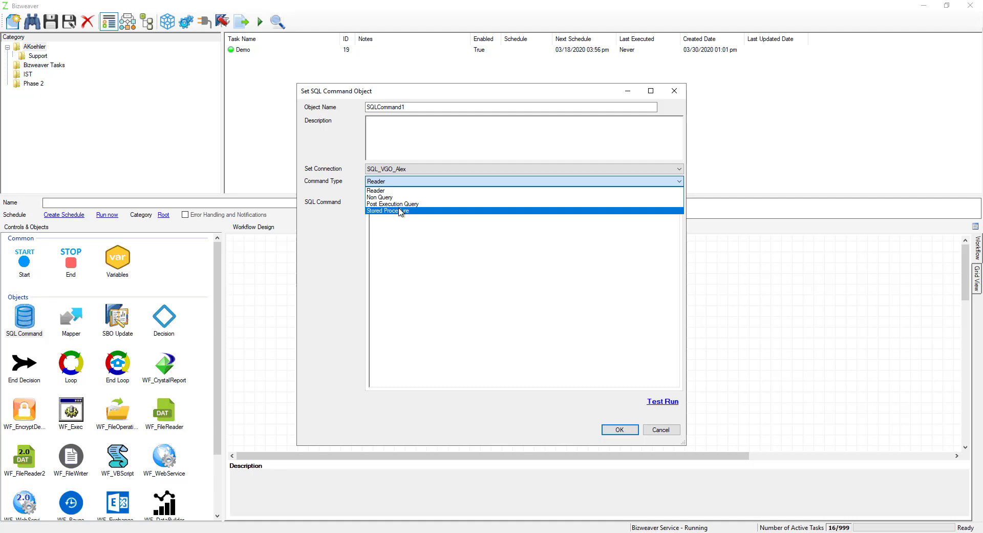
pyautogui.click(432, 191)
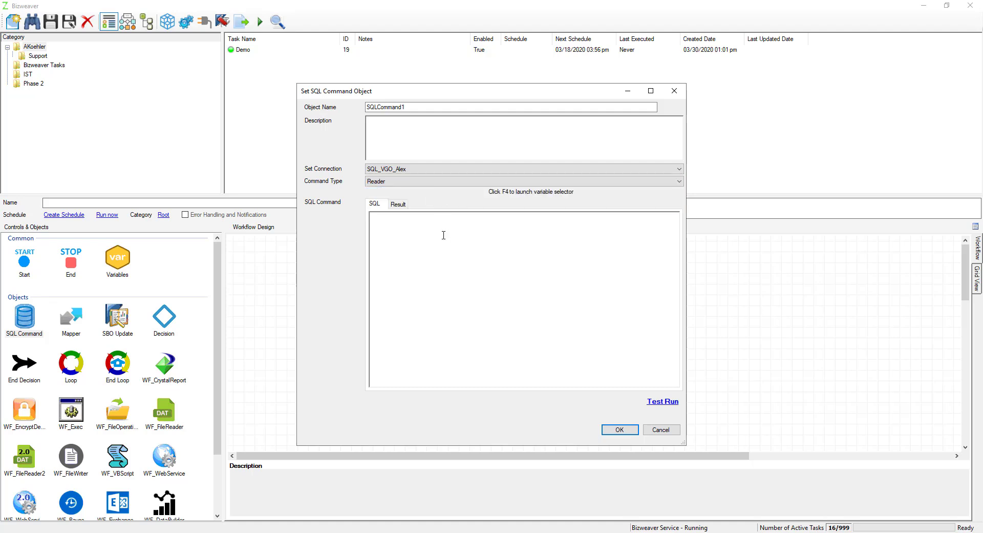
# Step: Enter the query Select 'dummy' Data as the SQL command, test-run it and return to the SQL text
pyautogui.click(443, 236)
pyautogui.write("Select 'dummy' Data")
pyautogui.click(663, 402)
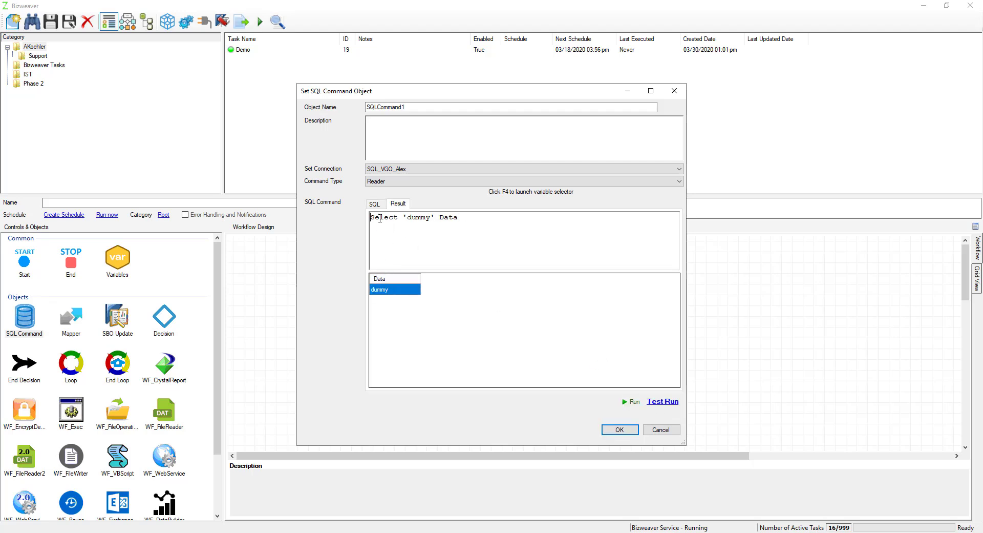
pyautogui.click(375, 204)
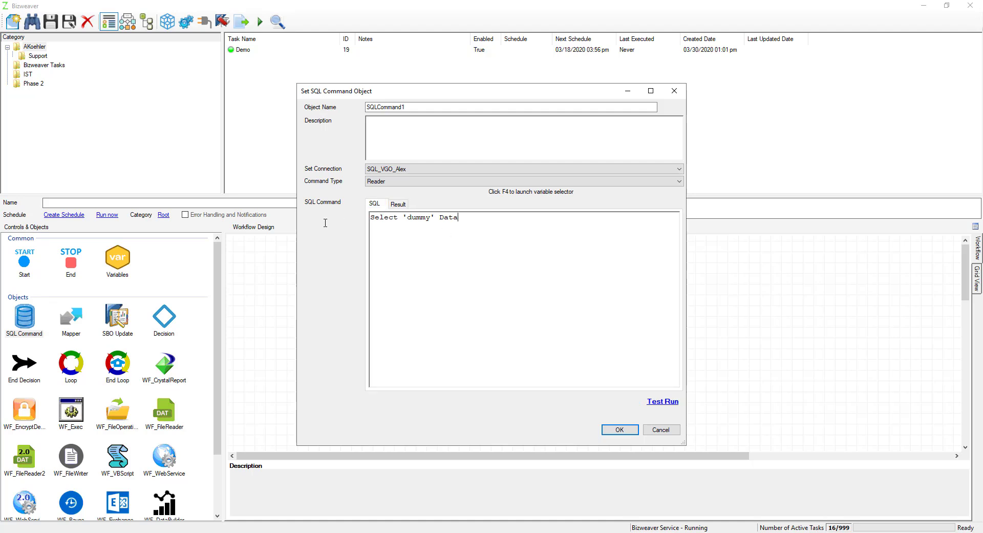
# Step: Replace the SQL command with Select * from [dbo].[Integration_Data_Maint_Hdr] and test-run it
pyautogui.hotkey('ctrl', 'a')
pyautogui.press('Delete')
pyautogui.write('Select * from [dbo].[Integration_Data_Maint_Hdr]')
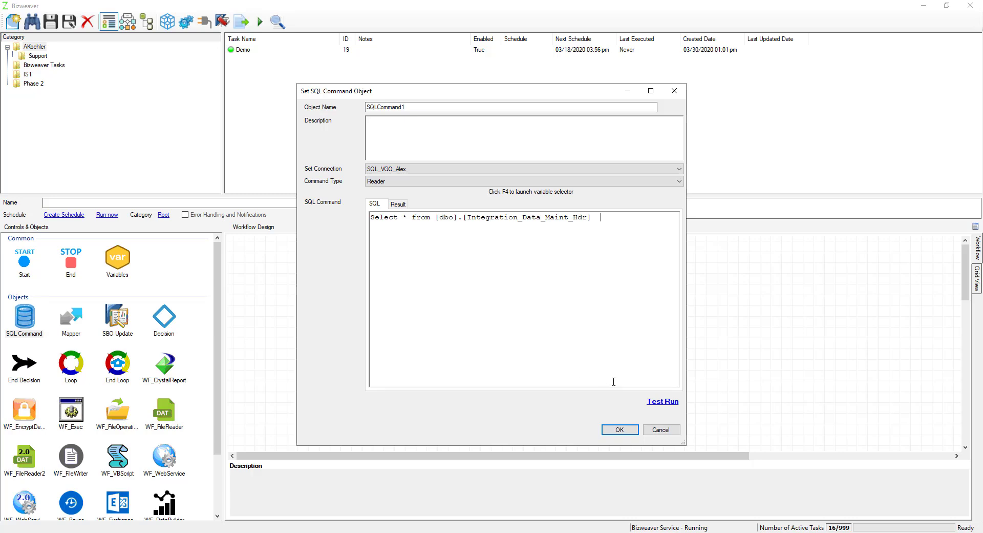
pyautogui.click(654, 409)
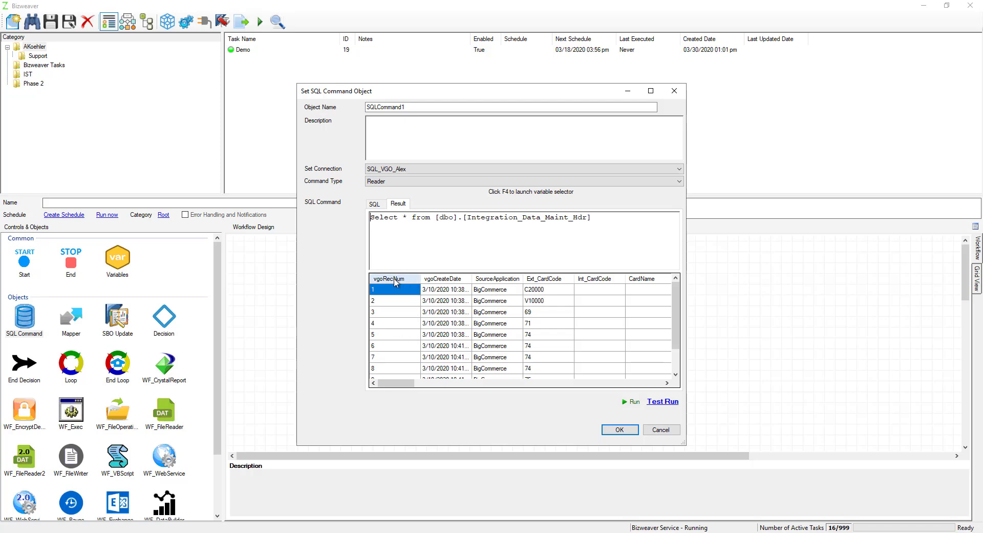
# Step: Try the query with top 1 added after Select in the test-run text only, and run it
pyautogui.click(399, 217)
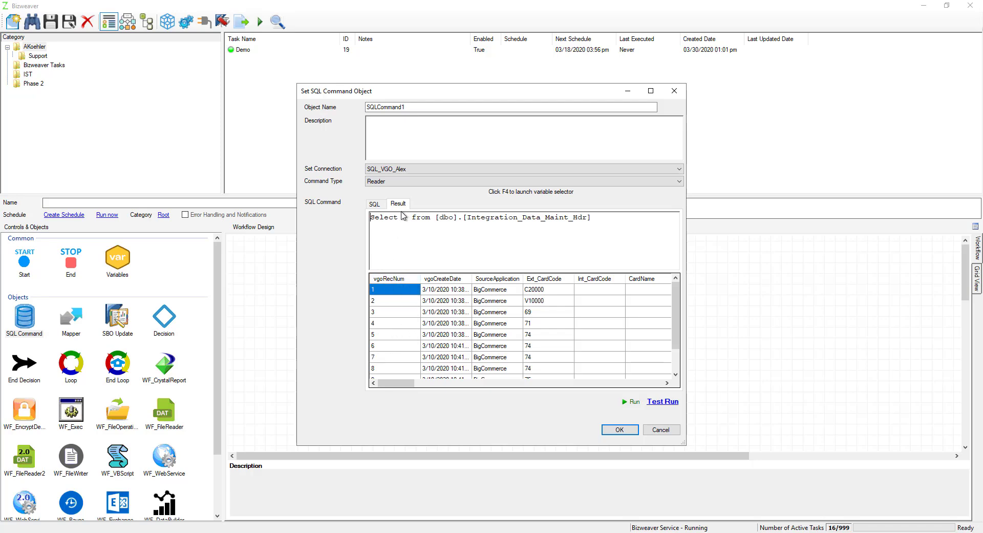
pyautogui.write('top 1')
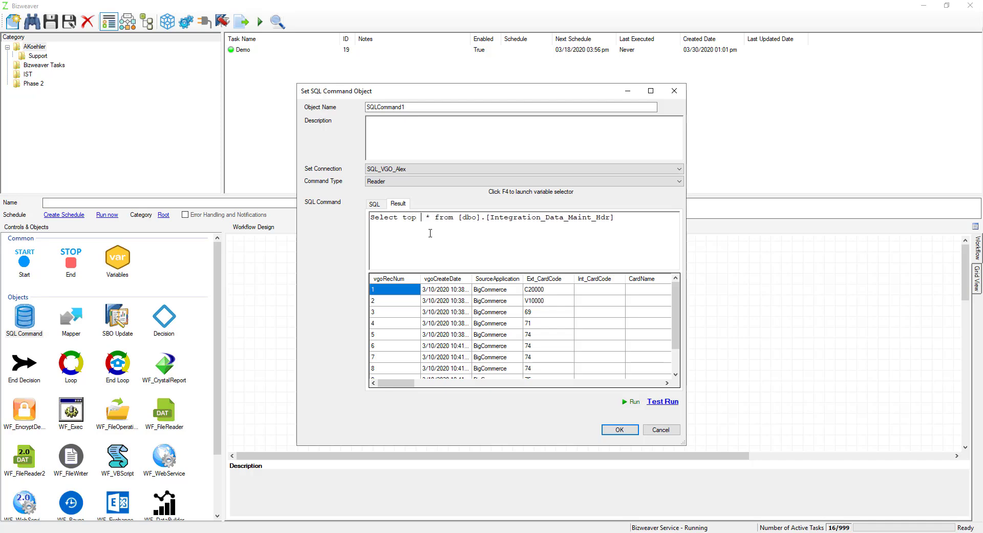
pyautogui.click(627, 402)
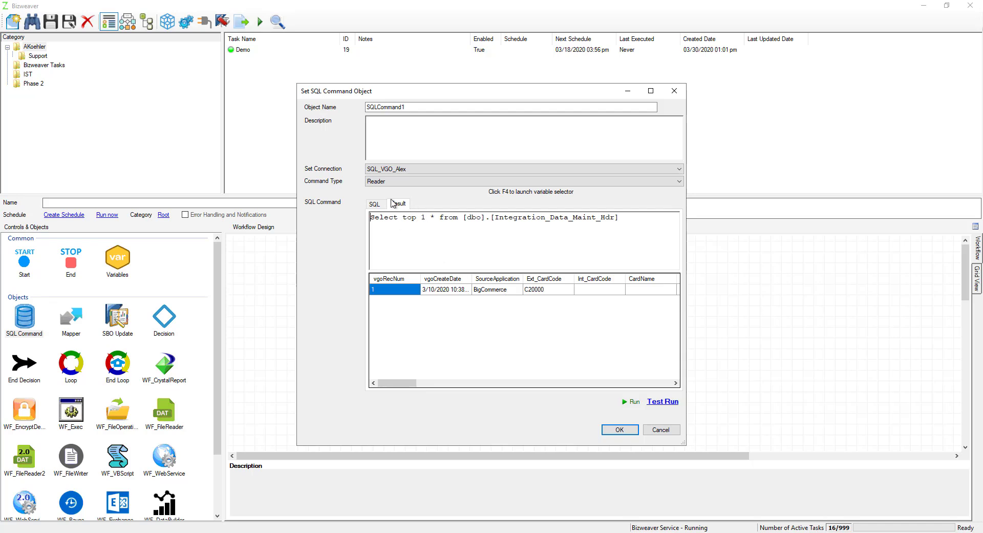
# Step: Limit the object's actual SQL command to one record by adding top 1 after Select
pyautogui.click(373, 204)
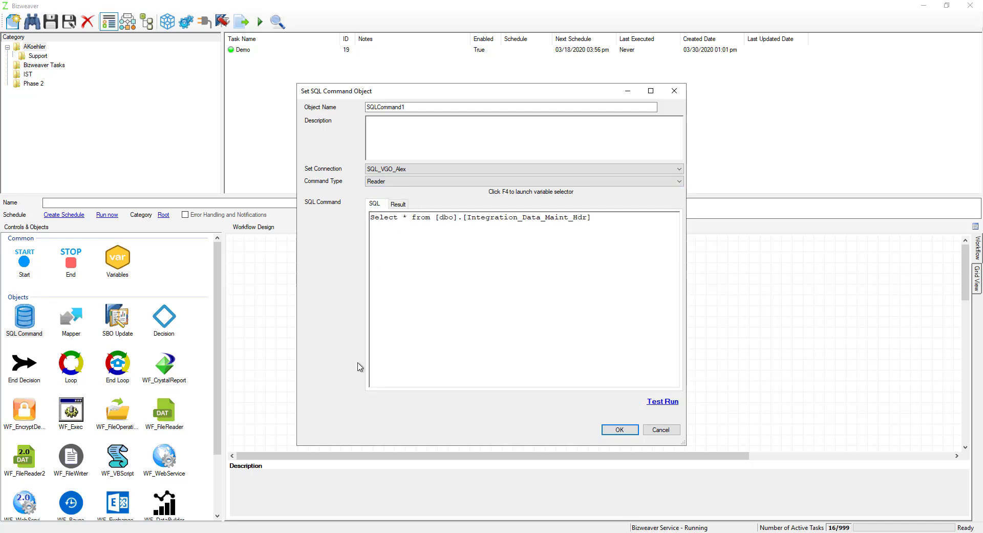
pyautogui.click(397, 217)
pyautogui.write('top 1')
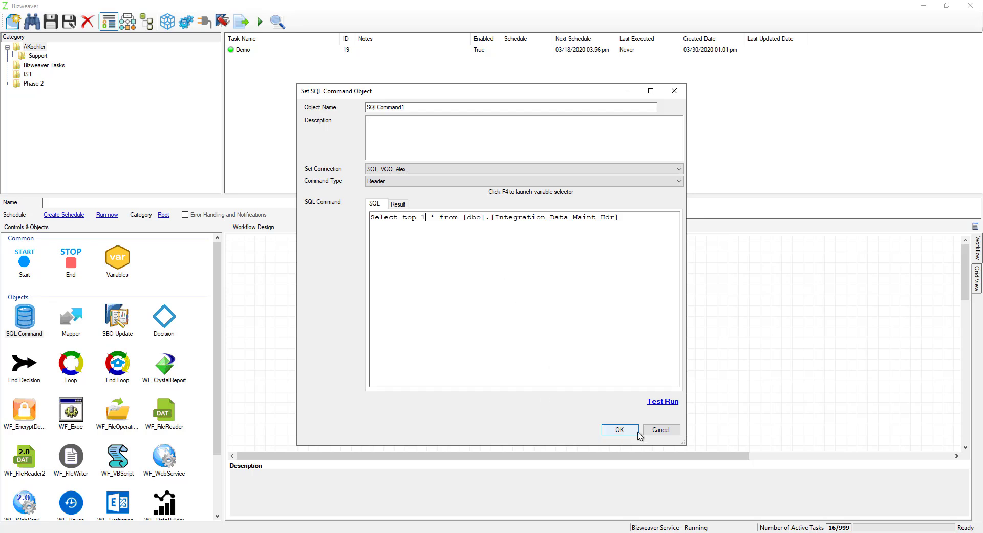
# Step: Rename the SQL command object SQLCommand_getOrders and save its settings
pyautogui.click(437, 106)
pyautogui.press('BackSpace')
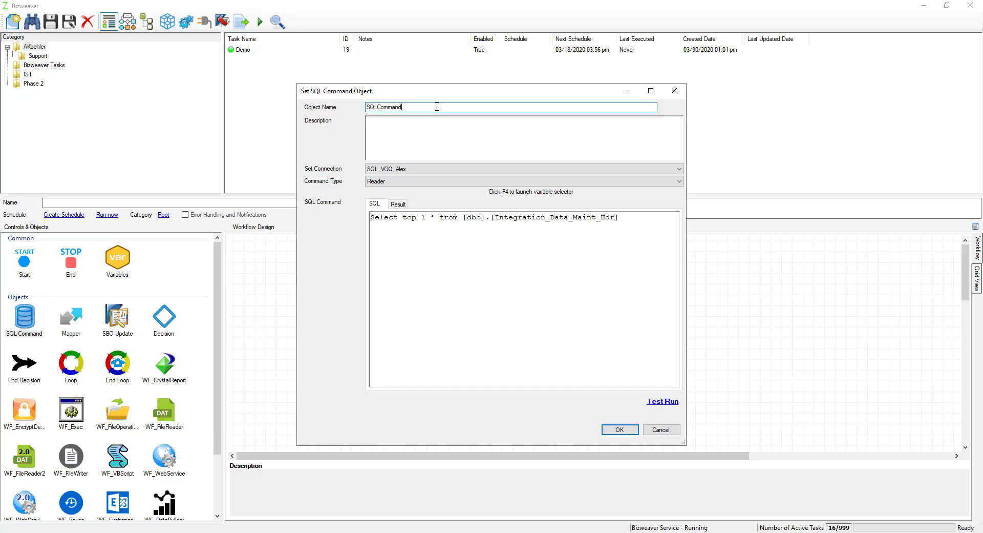
pyautogui.write('_getOrders')
pyautogui.click(625, 429)
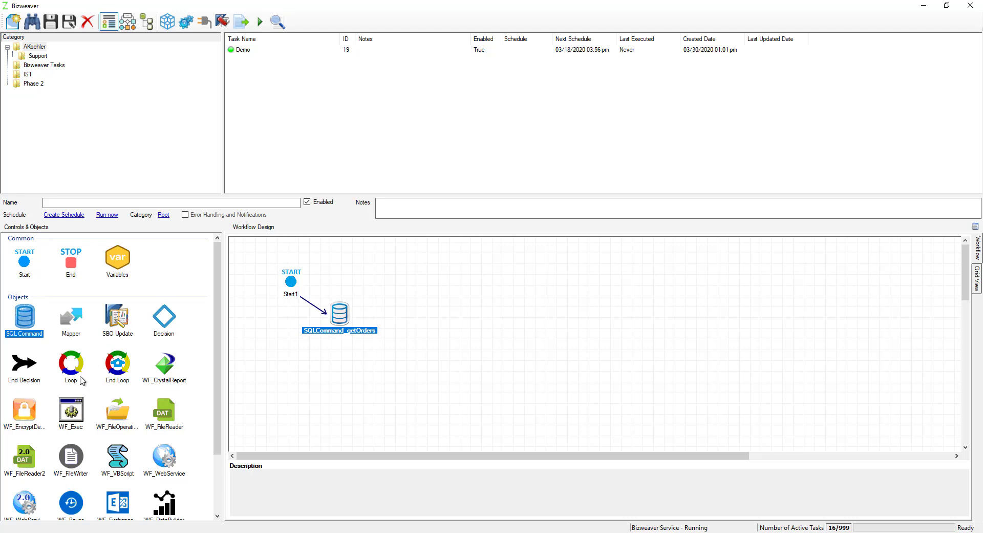
# Step: Add a Decision object to the workflow beside the SQL command and name it Decision_BC
pyautogui.moveTo(161, 322); pyautogui.dragTo(414, 320)
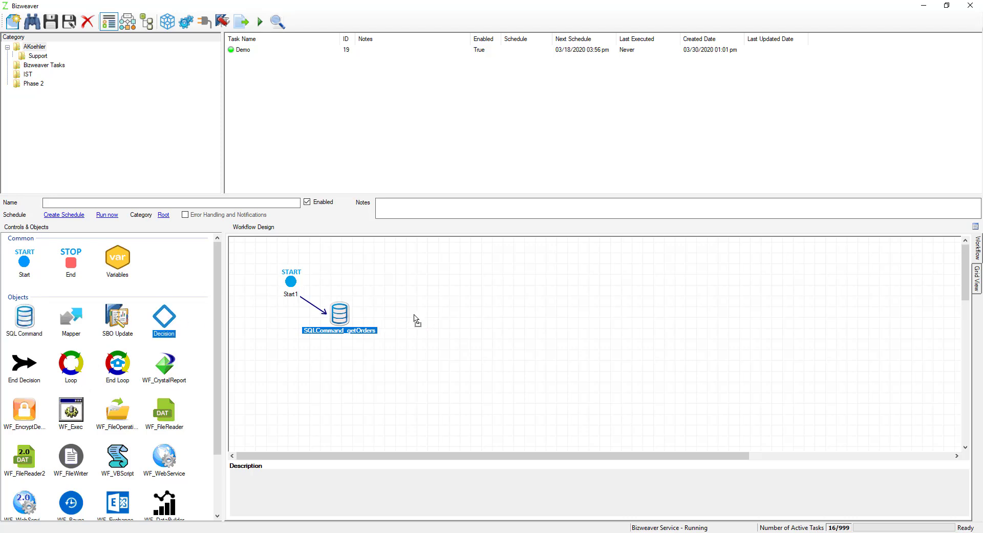
pyautogui.click(373, 146)
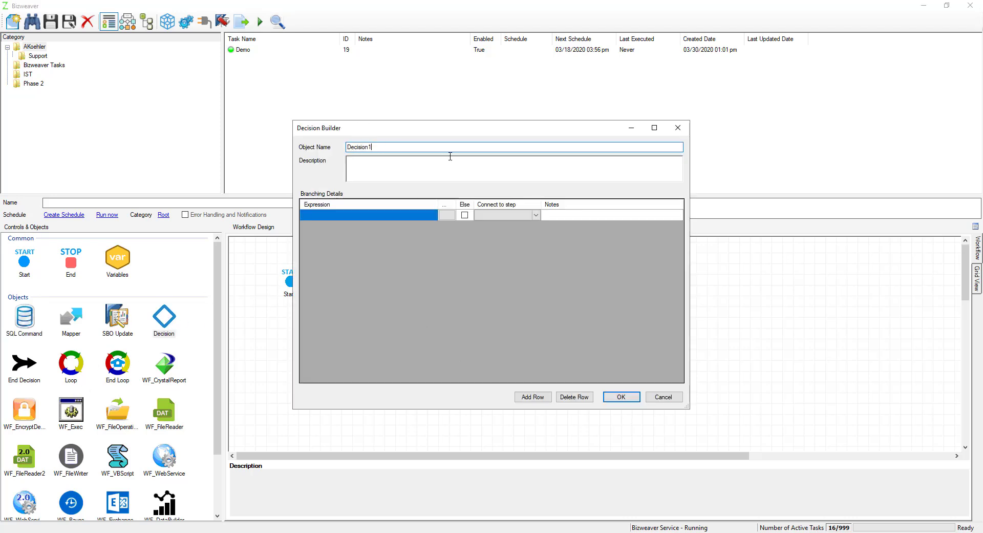
pyautogui.press('BackSpace')
pyautogui.click(446, 215)
pyautogui.click(360, 240)
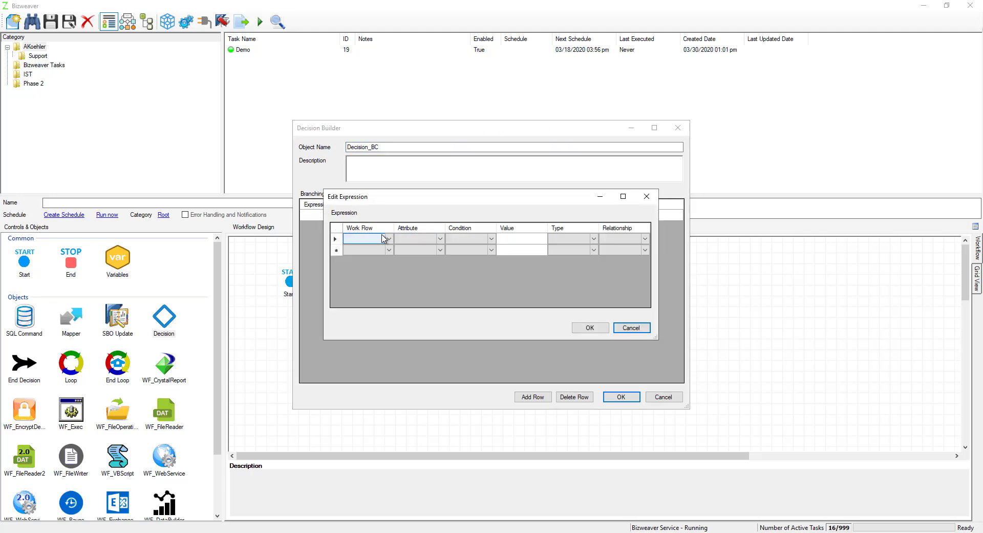
pyautogui.click(390, 241)
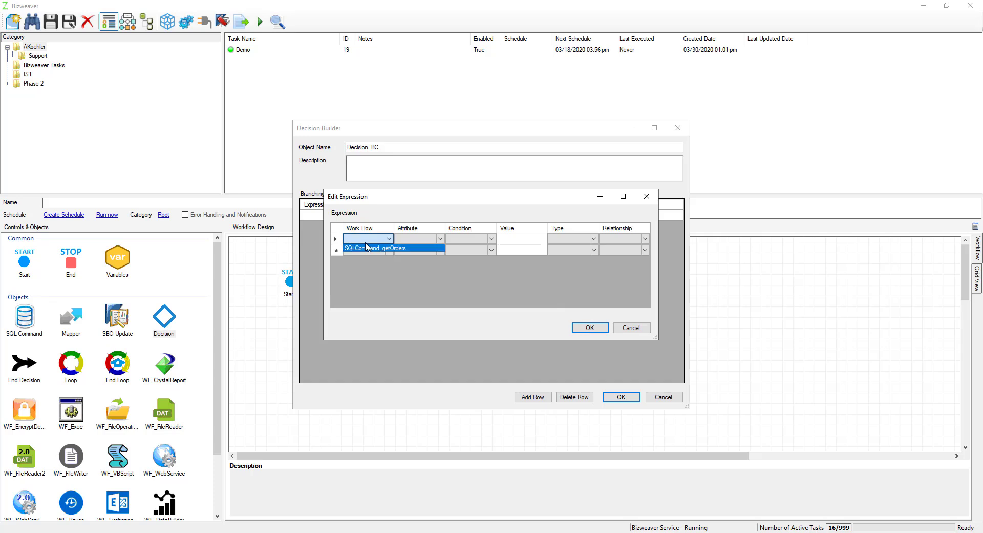
pyautogui.click(644, 327)
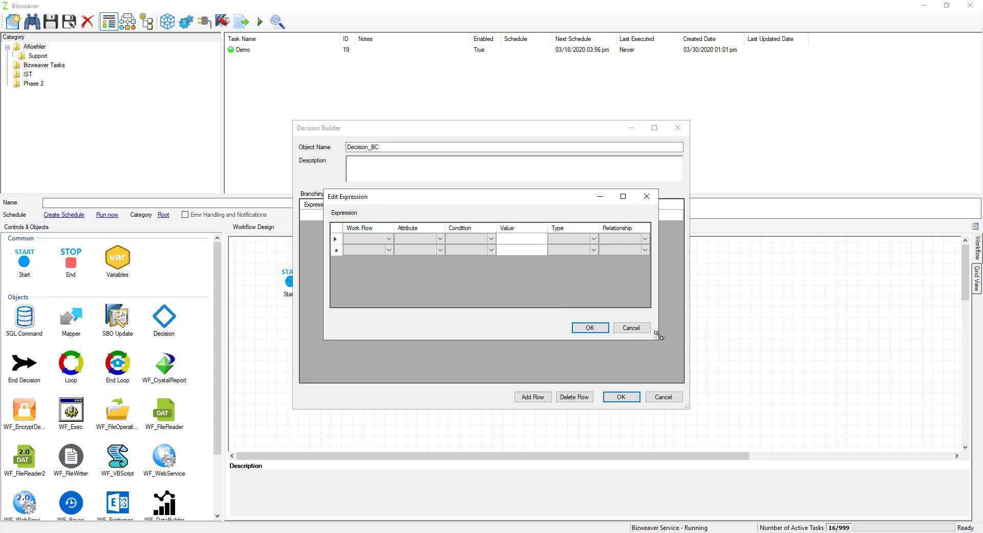
pyautogui.click(631, 327)
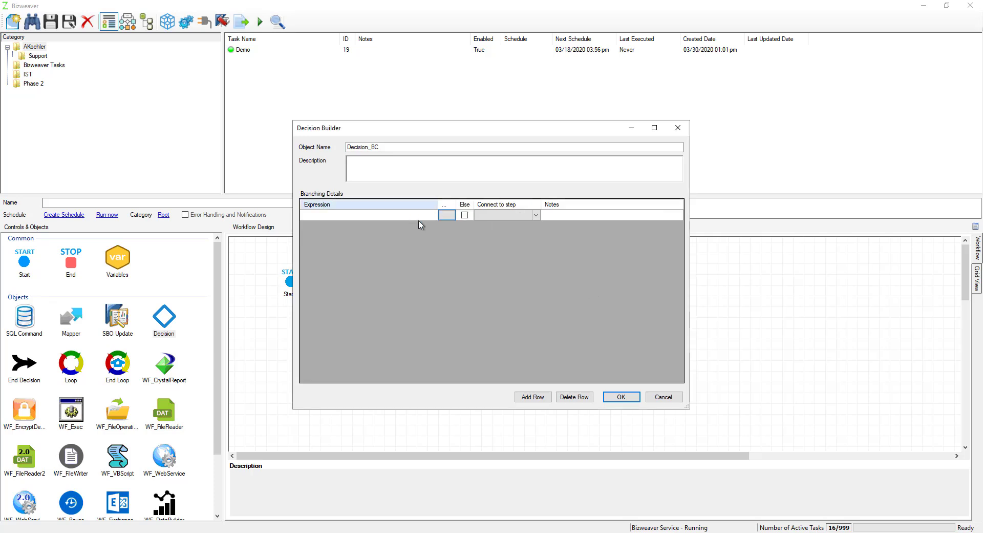
# Step: In the decision's first branch expression, set the work row to SQLCommand_getOrders and the attribute to {FIELD_SourceApplication}
pyautogui.click(447, 216)
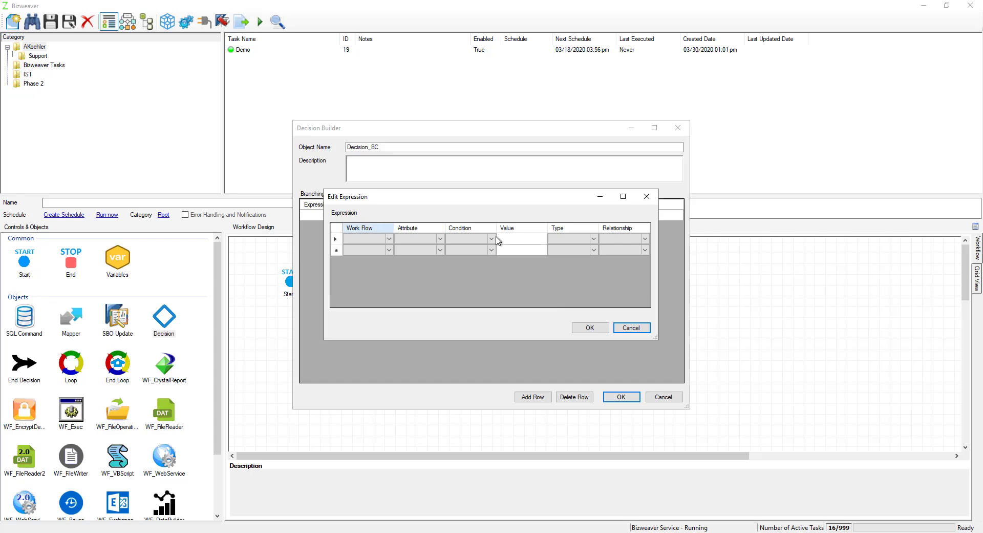
pyautogui.click(413, 249)
pyautogui.click(365, 239)
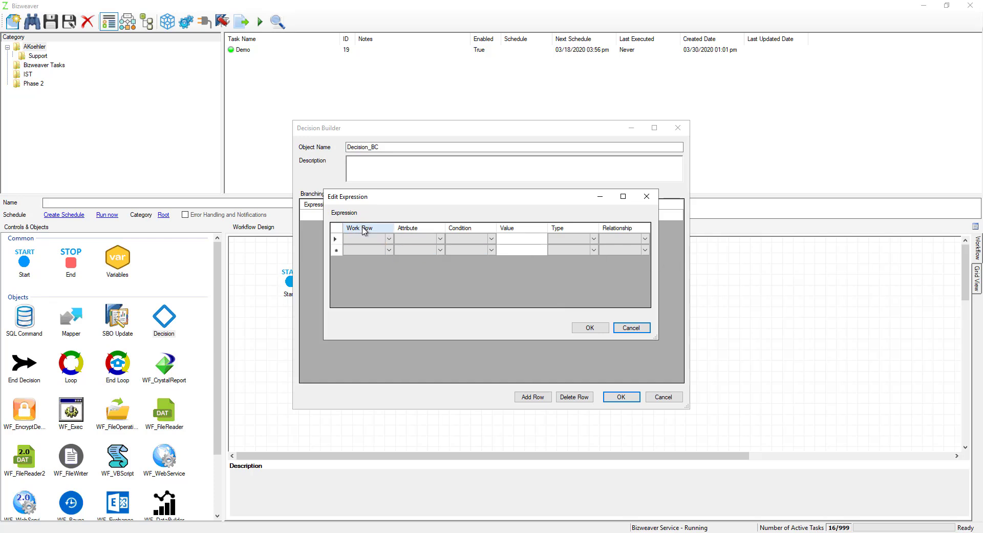
pyautogui.click(389, 239)
pyautogui.click(379, 249)
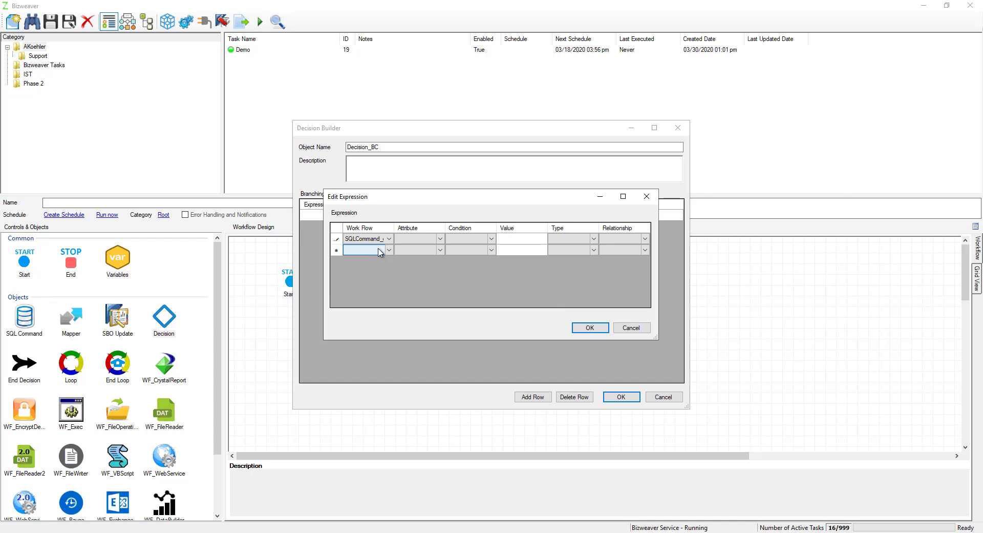
pyautogui.click(377, 240)
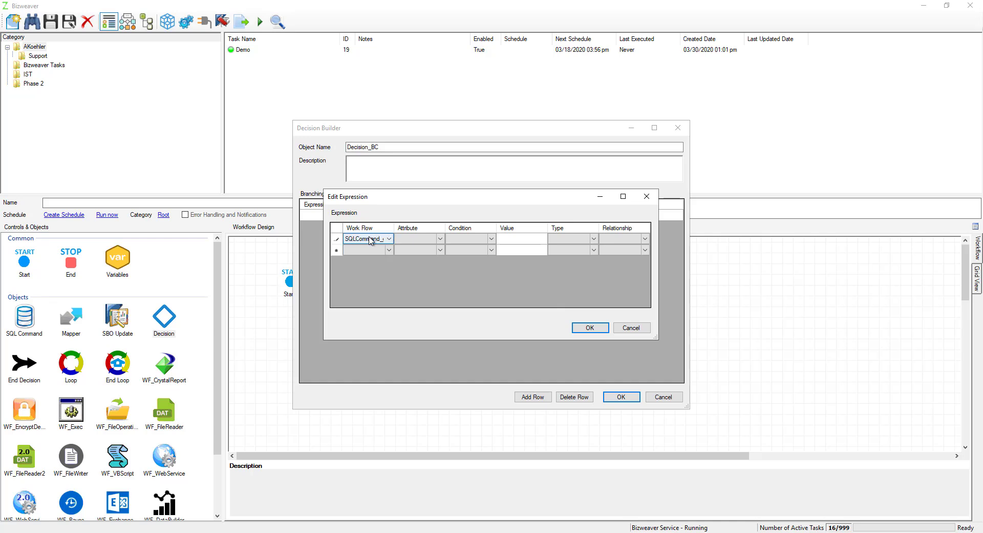
pyautogui.click(417, 239)
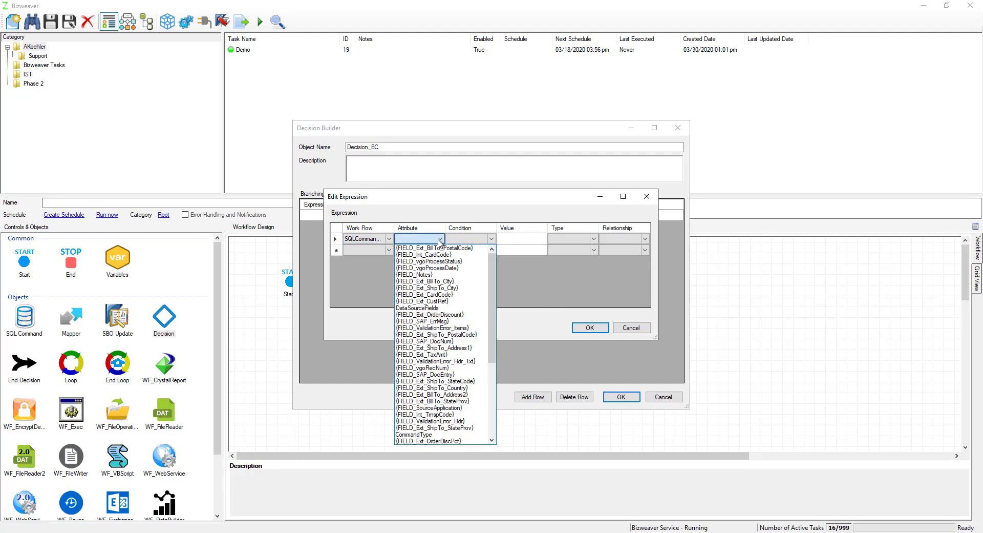
pyautogui.click(440, 238)
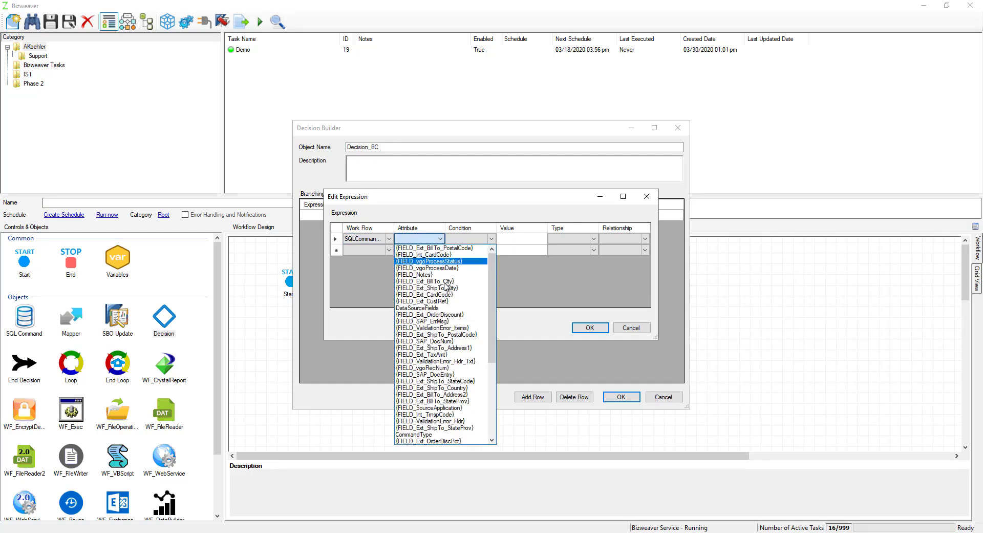
pyautogui.click(453, 409)
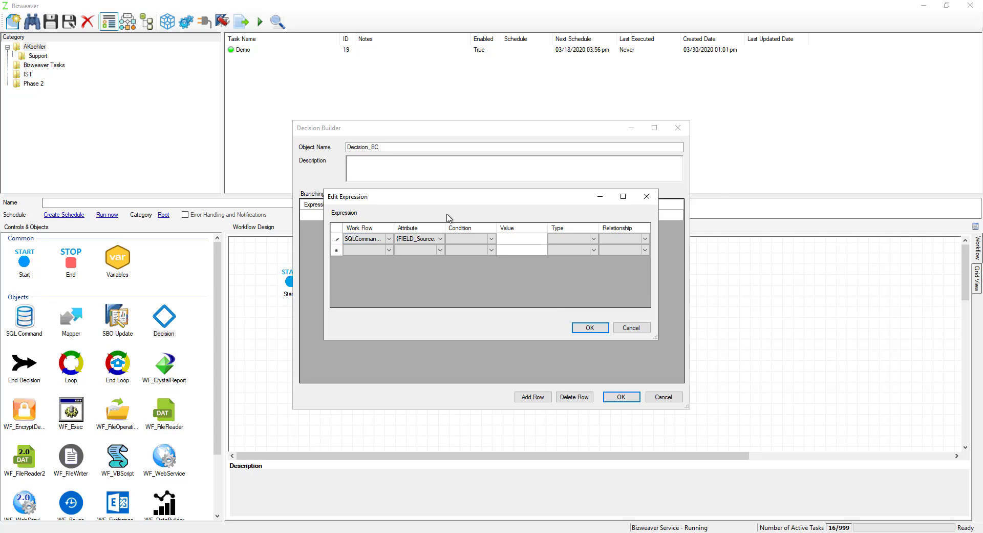
# Step: Complete the first branch expression with condition Equals, value BigCommerce and type Alphanumeric, and widen the expression column
pyautogui.click(493, 240)
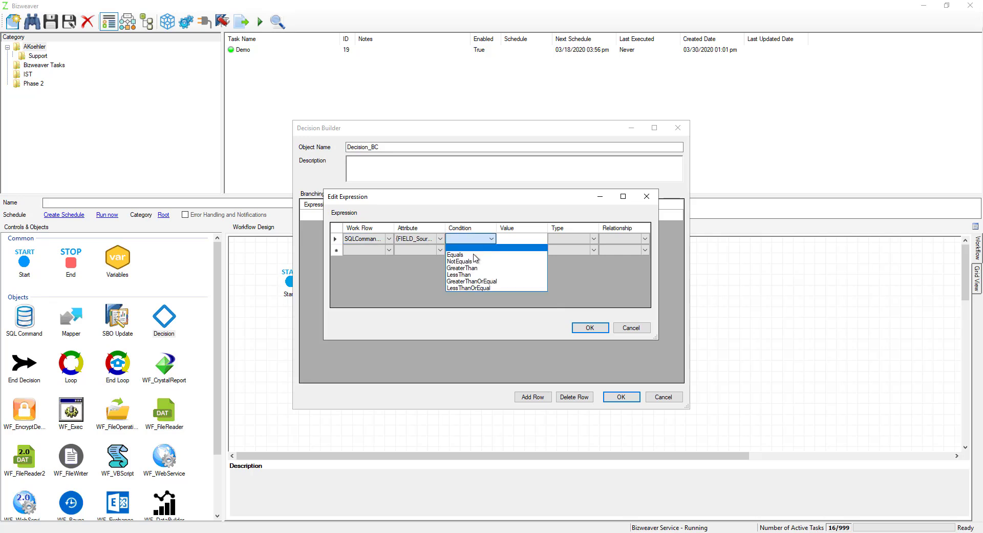
pyautogui.click(476, 254)
pyautogui.click(514, 239)
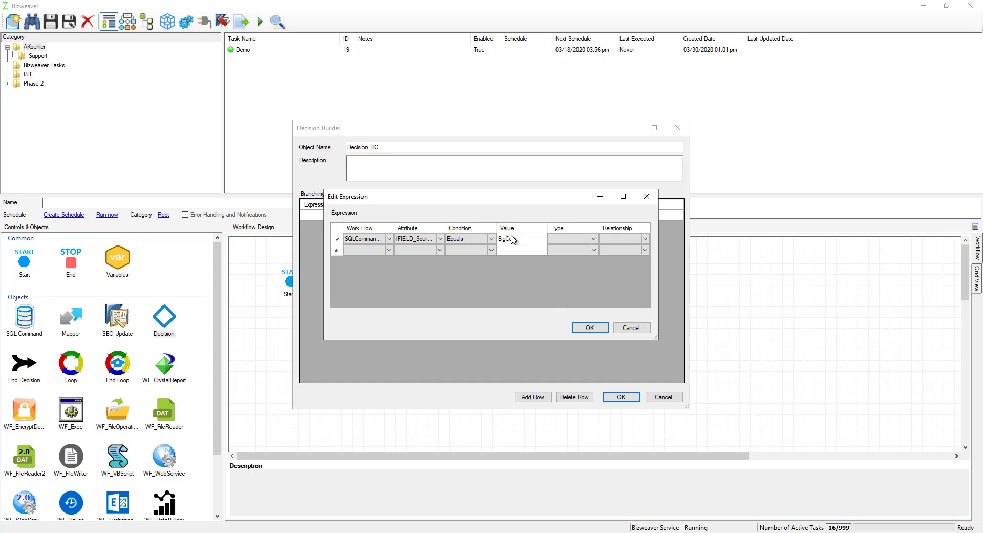
pyautogui.write('BigCommerce')
pyautogui.click(592, 238)
pyautogui.click(592, 238)
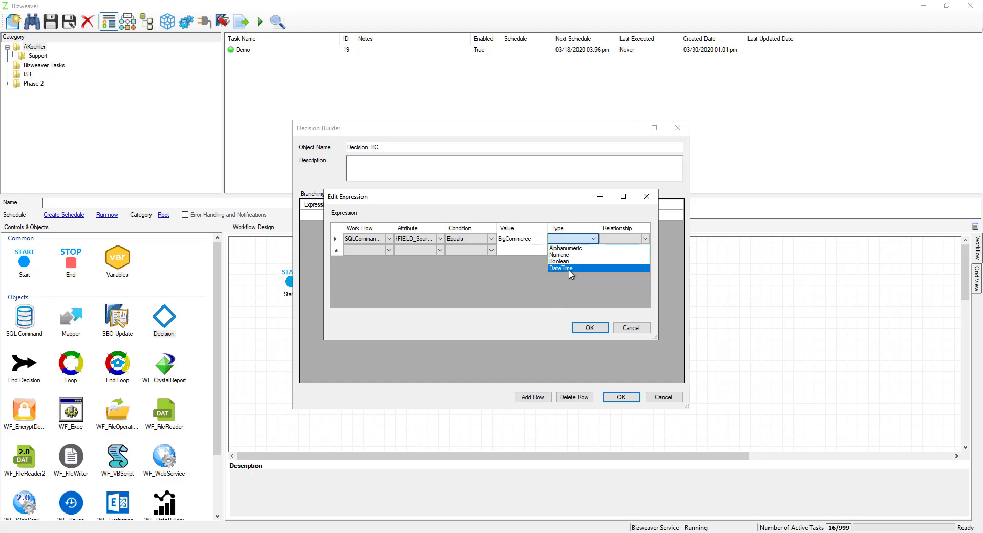
pyautogui.click(566, 248)
pyautogui.click(585, 328)
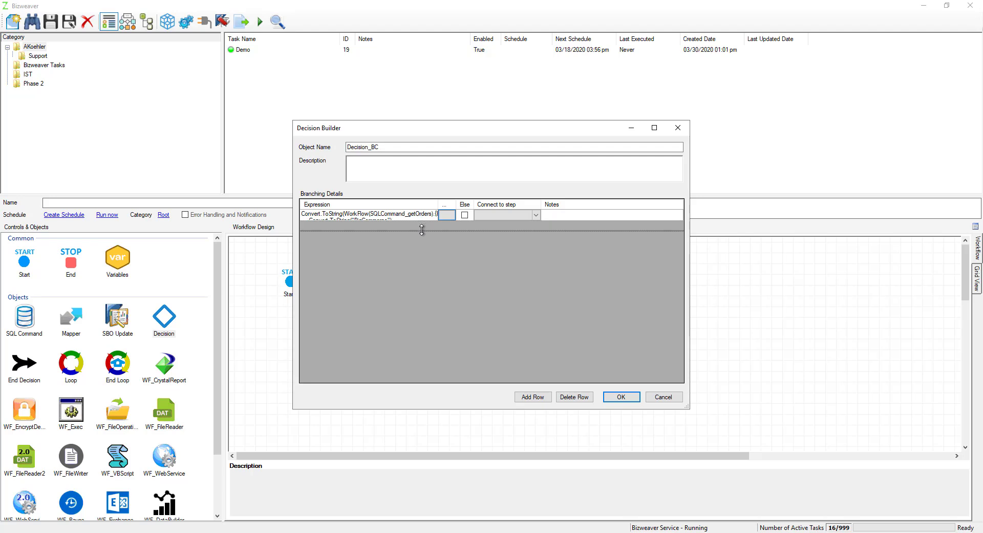
pyautogui.moveTo(438, 204); pyautogui.dragTo(458, 205)
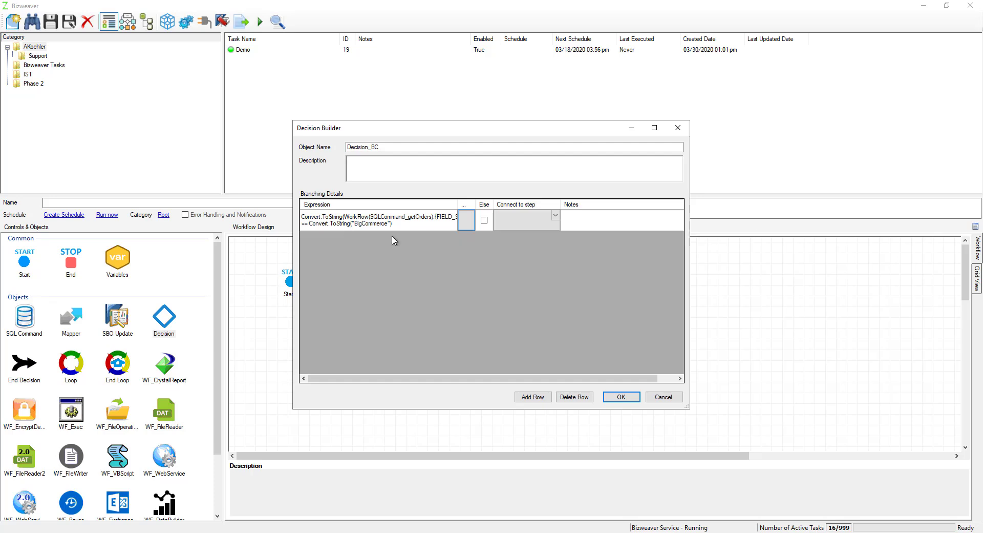
# Step: Add a second branch to the decision and set its expression's work row to SQLCommand_getOrders and attribute to {FIELD_SourceApplication}
pyautogui.click(536, 219)
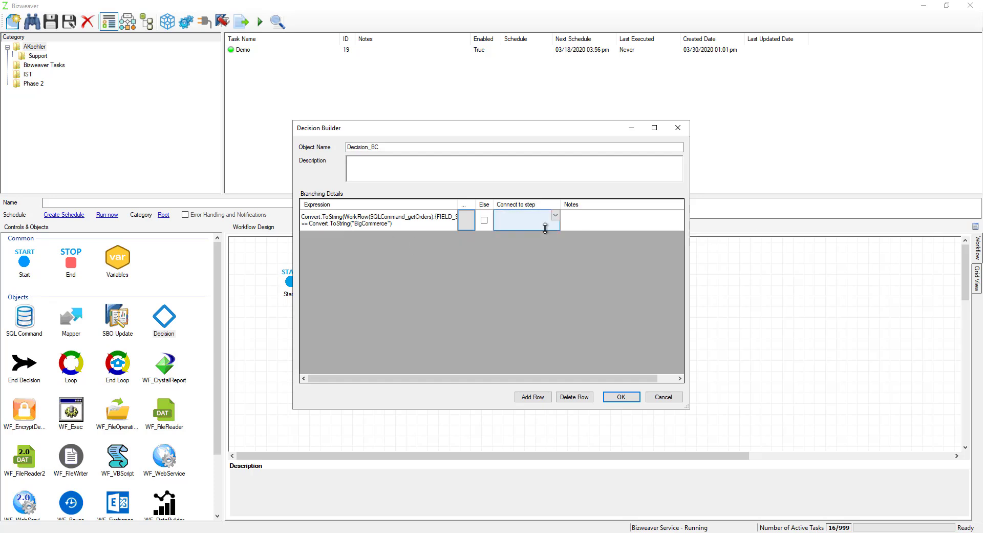
pyautogui.click(534, 397)
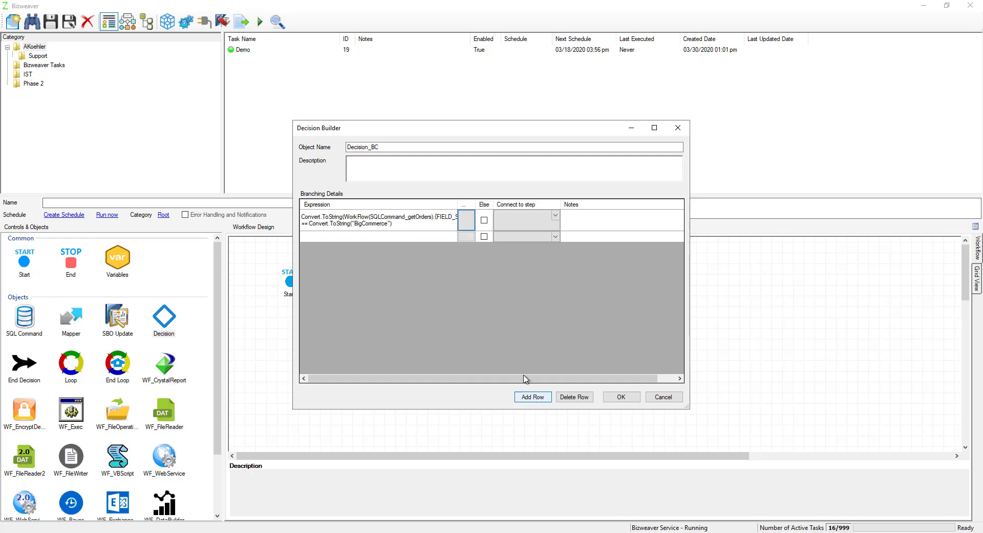
pyautogui.click(485, 237)
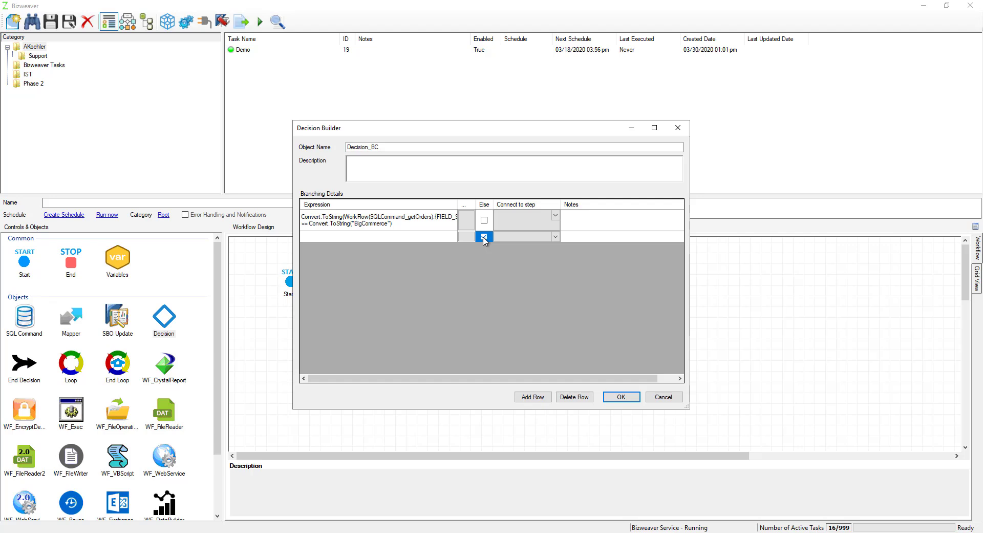
pyautogui.click(466, 236)
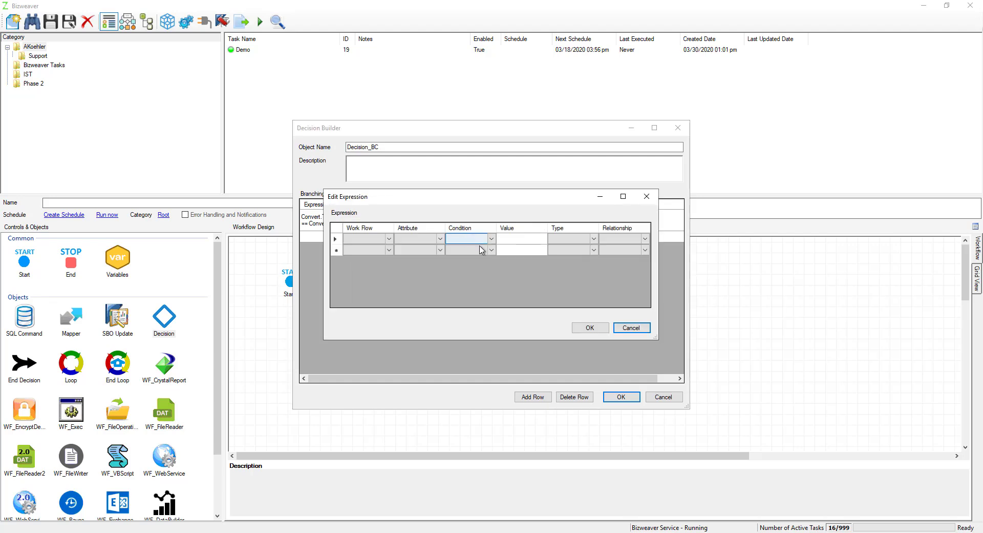
pyautogui.click(378, 238)
pyautogui.click(389, 239)
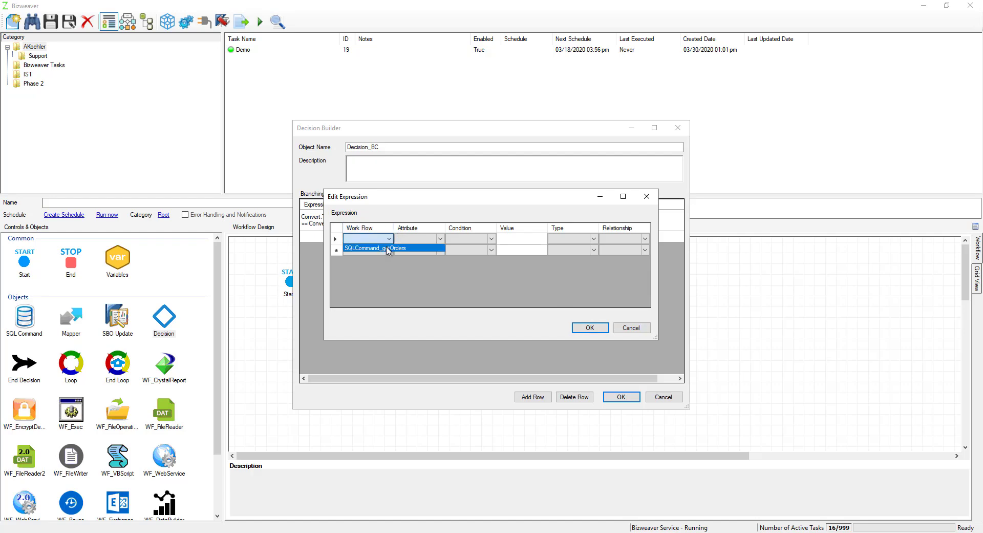
pyautogui.click(388, 249)
pyautogui.click(437, 238)
pyautogui.click(439, 238)
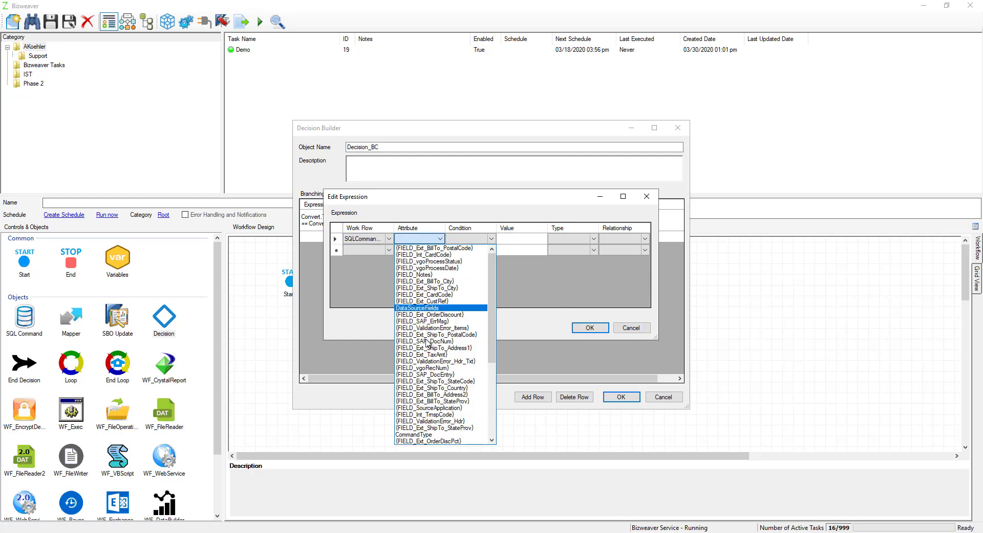
pyautogui.click(438, 408)
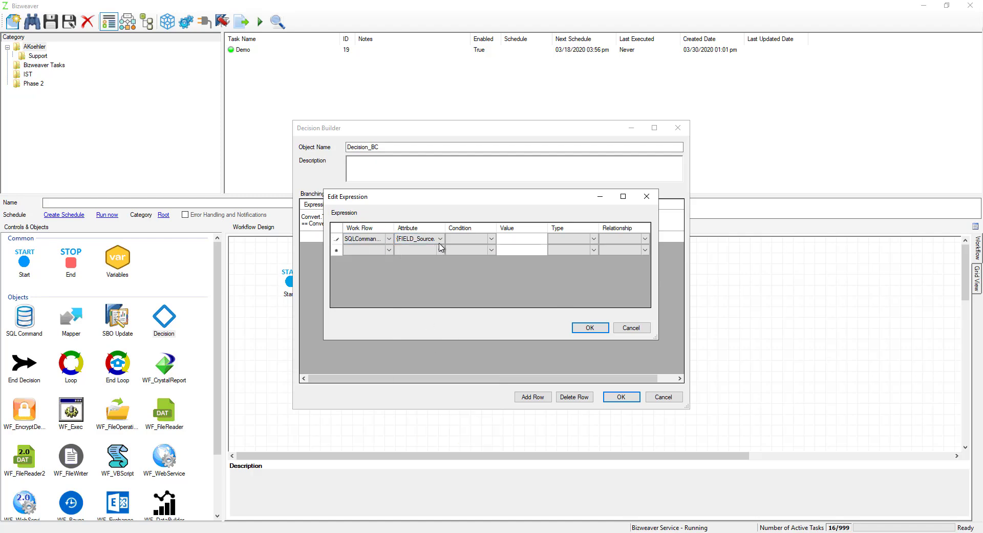
# Step: Complete the second branch expression with condition Equals, value Shopify and type Alphanumeric, and save the decision
pyautogui.click(471, 239)
pyautogui.click(490, 239)
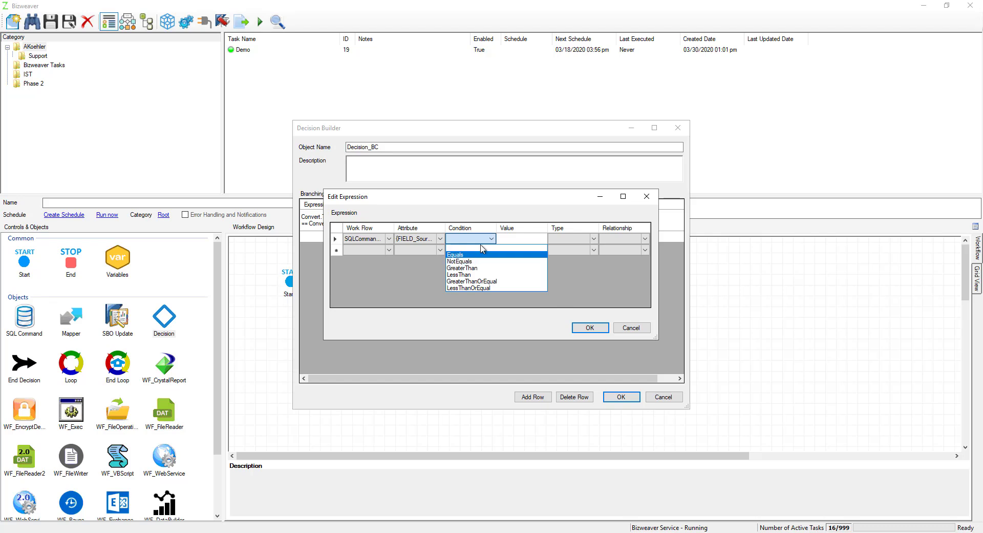
pyautogui.click(476, 255)
pyautogui.click(513, 239)
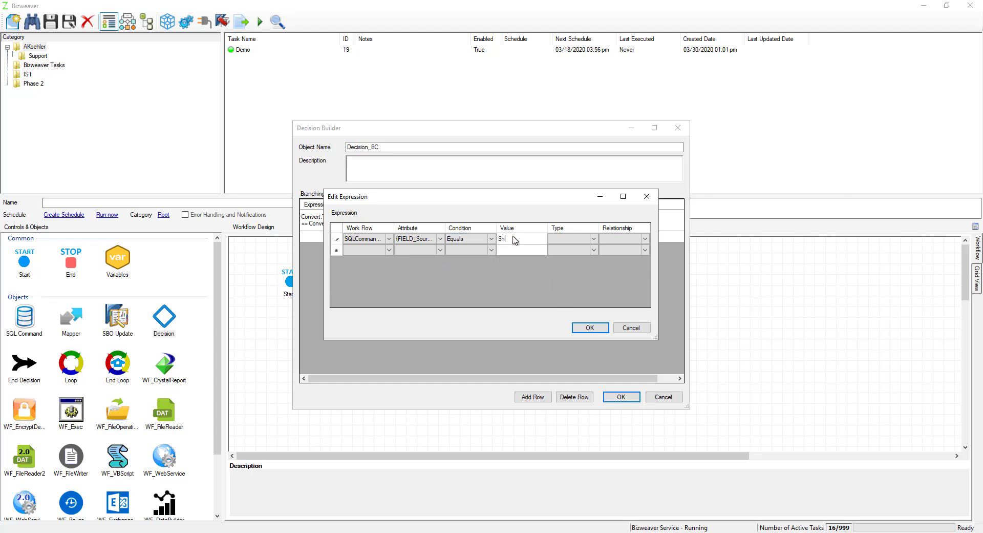
pyautogui.write('Shopify')
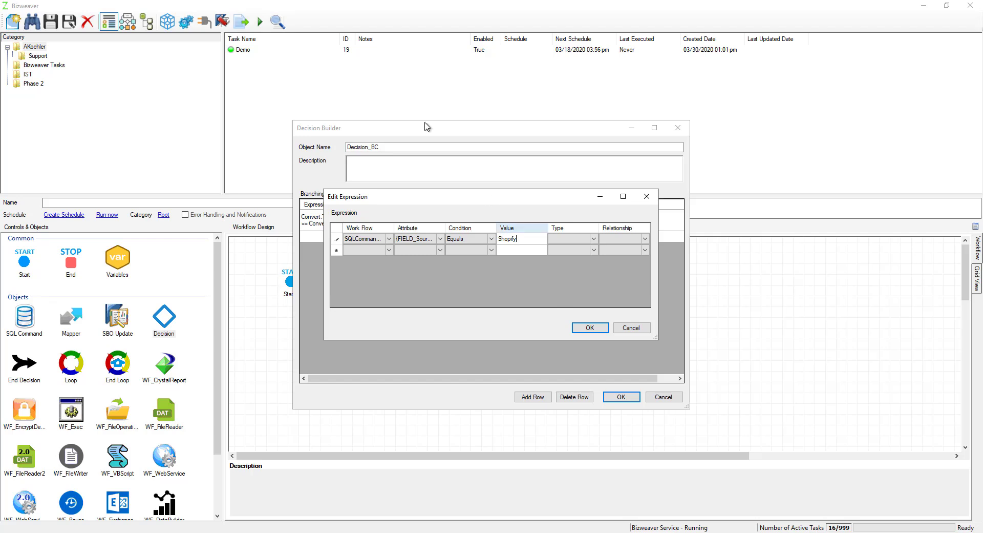
pyautogui.click(592, 239)
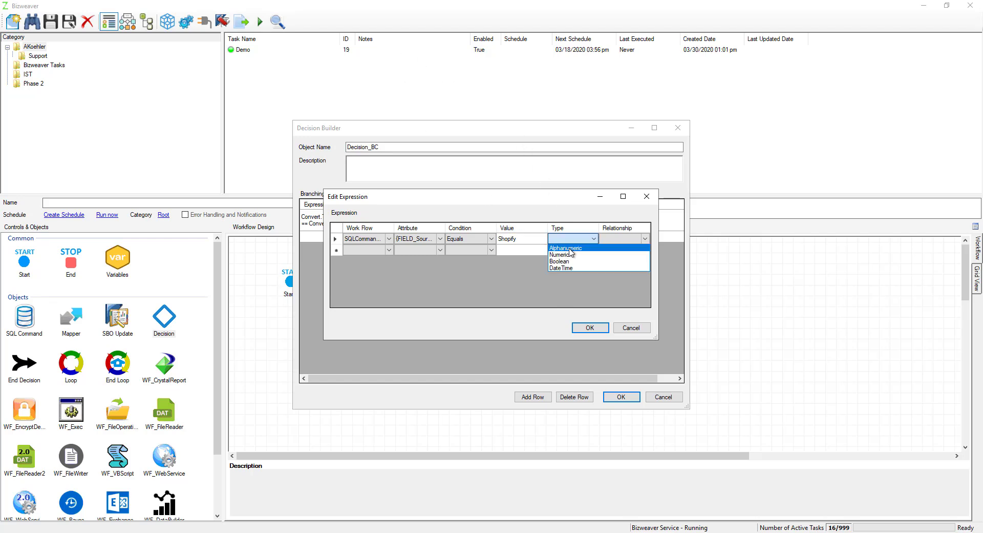
pyautogui.click(569, 248)
pyautogui.click(590, 328)
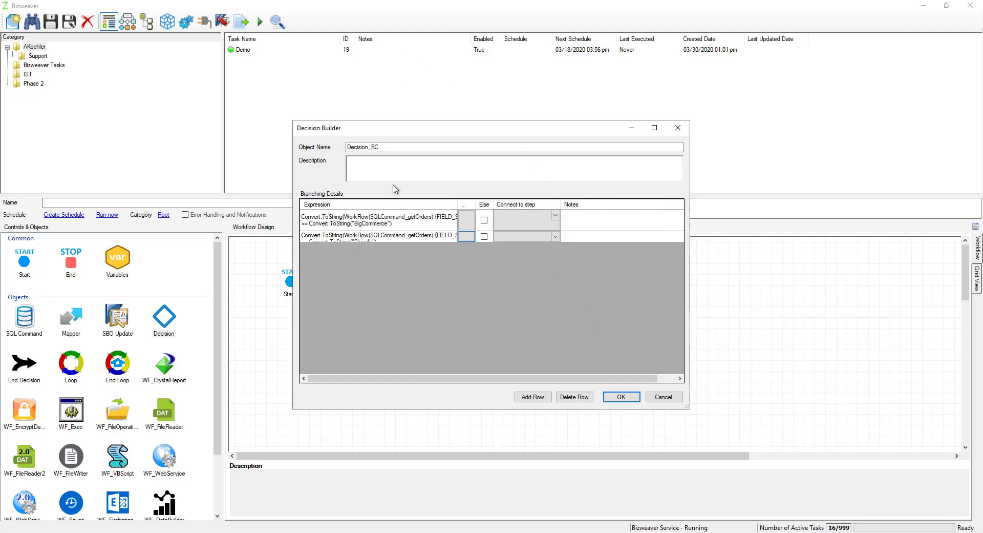
pyautogui.click(621, 397)
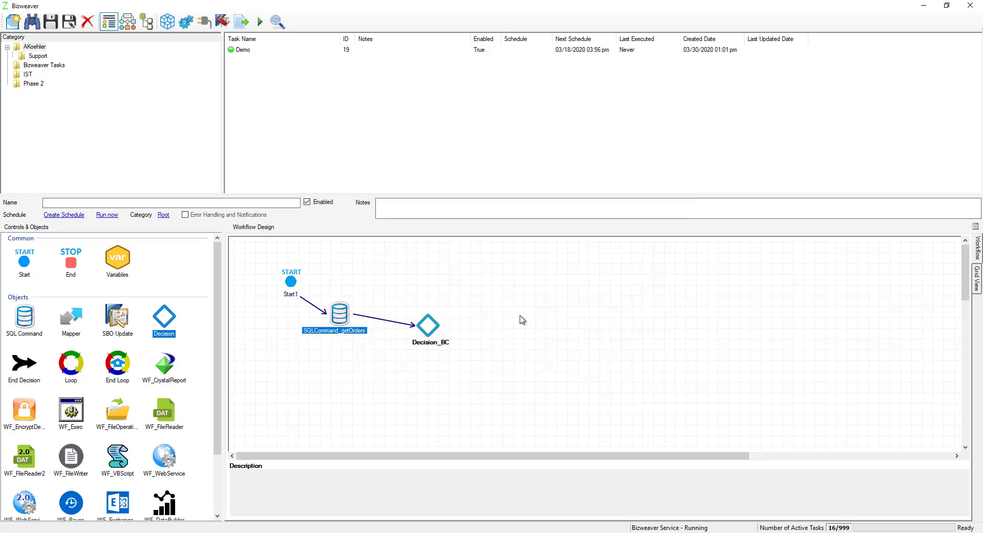
# Step: Add an SQL Command object connected from Decision_BC and name it SQLCommand_isBC
pyautogui.rightClick(429, 326)
pyautogui.click(458, 343)
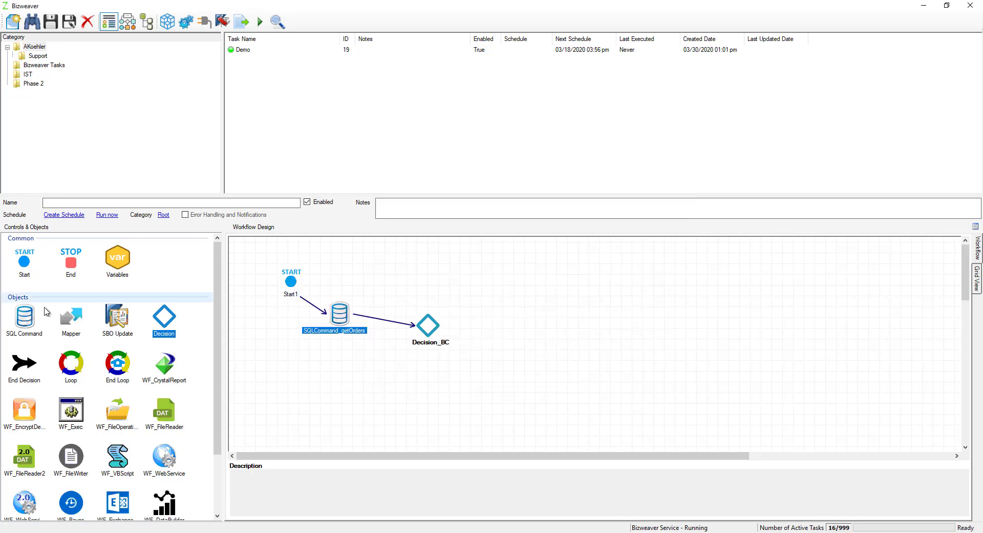
pyautogui.moveTo(24, 318); pyautogui.dragTo(479, 293)
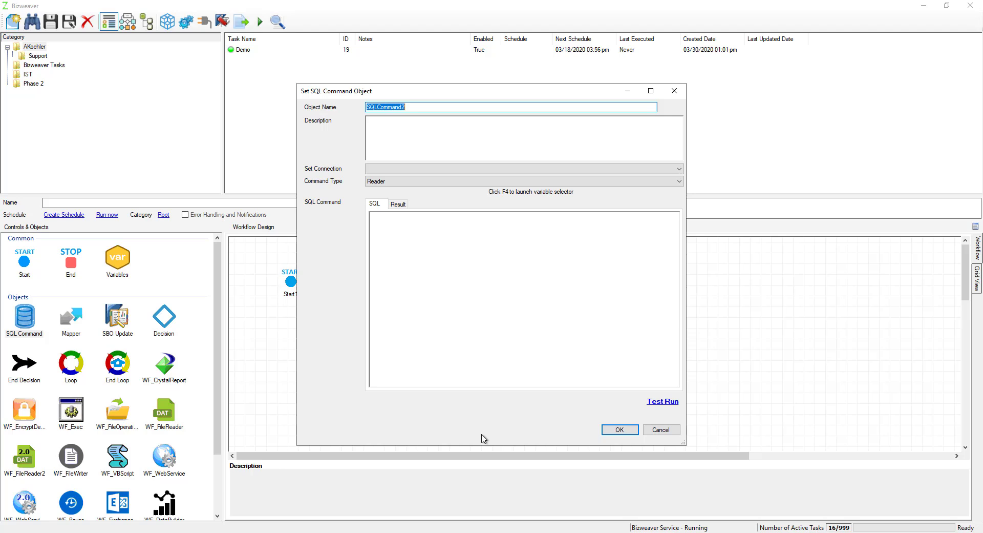
pyautogui.click(420, 106)
# Step: Set the connection of SQLCommand_isBC to SQL_VGO_Alex and its command type to Non Query
pyautogui.click(411, 170)
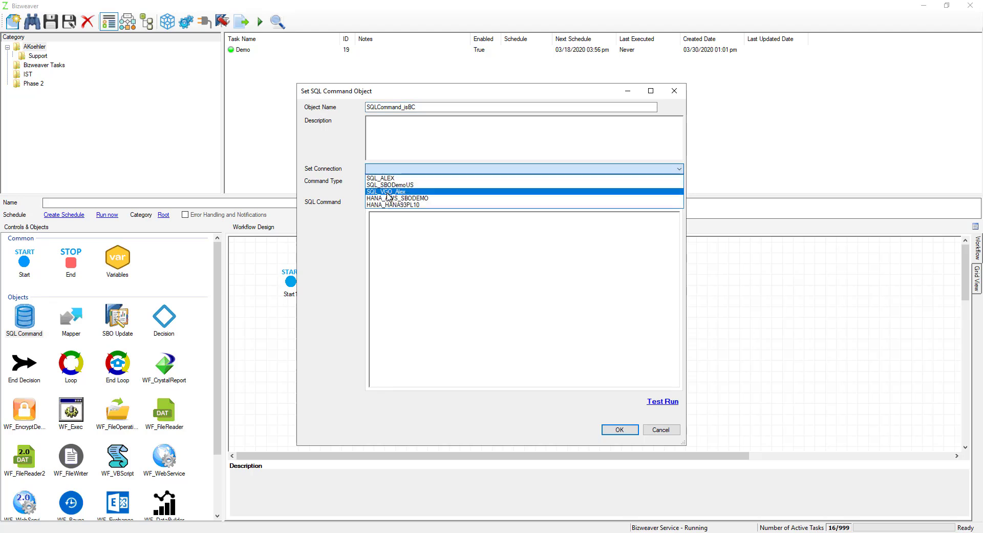
pyautogui.click(388, 193)
pyautogui.click(387, 182)
pyautogui.click(393, 199)
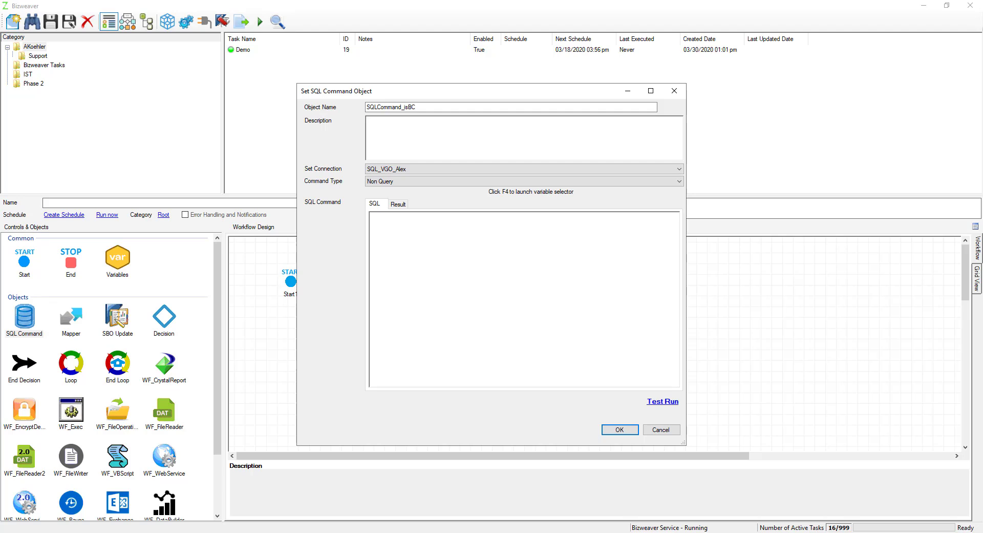
# Step: Enter an update of [dbo].[Integration_Data_Maint_Hdr] setting vgoProcessStatus = 1 where vgoRecNum equals the {FIELD_vgoRecNum} variable of SQLCommand_getOrders, and save the object
pyautogui.click(456, 226)
pyautogui.write('Update [dbo].[Integration_Data_Maint_Hdr] Set vgoProcessStatus = 1 Where vgoRecNum =')
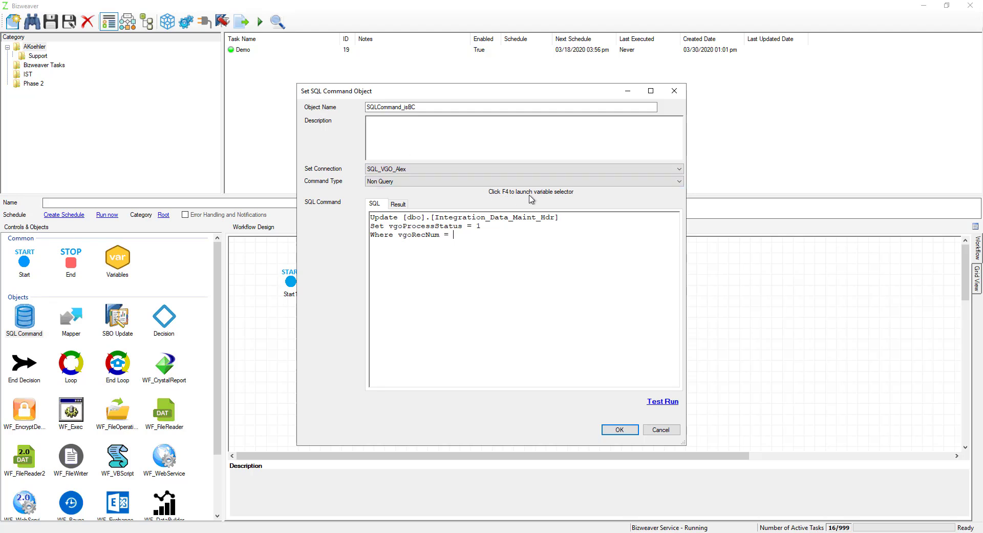
pyautogui.press('F4')
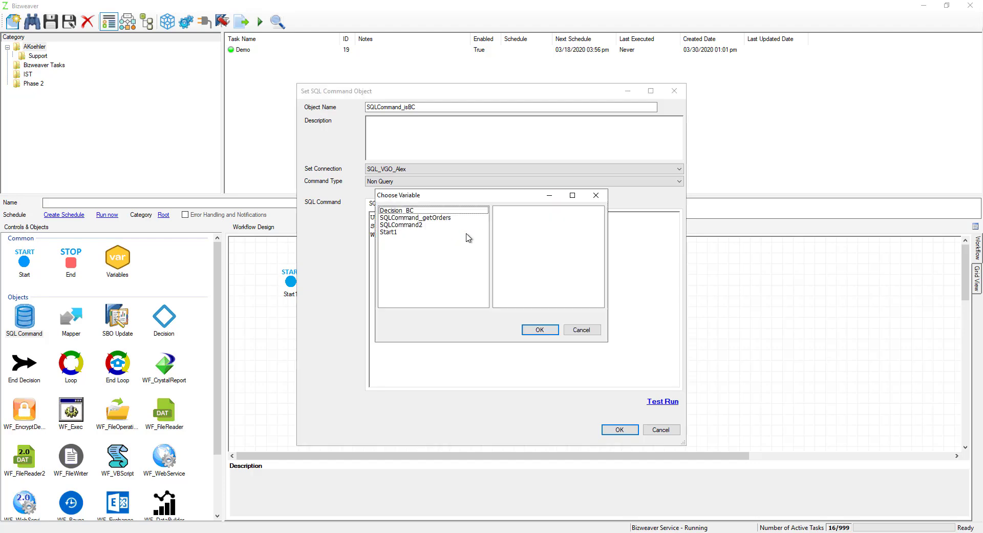
pyautogui.click(421, 218)
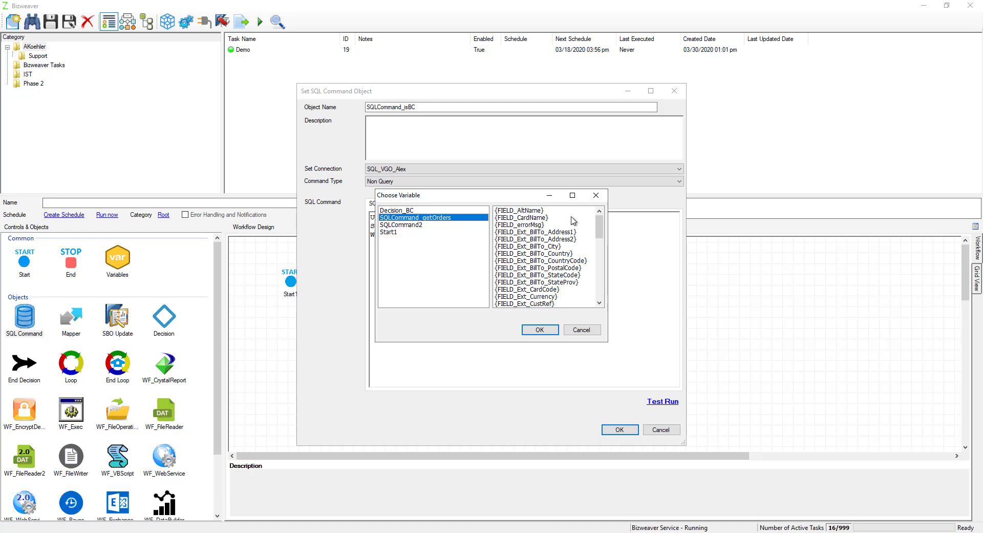
pyautogui.moveTo(599, 226); pyautogui.dragTo(602, 292)
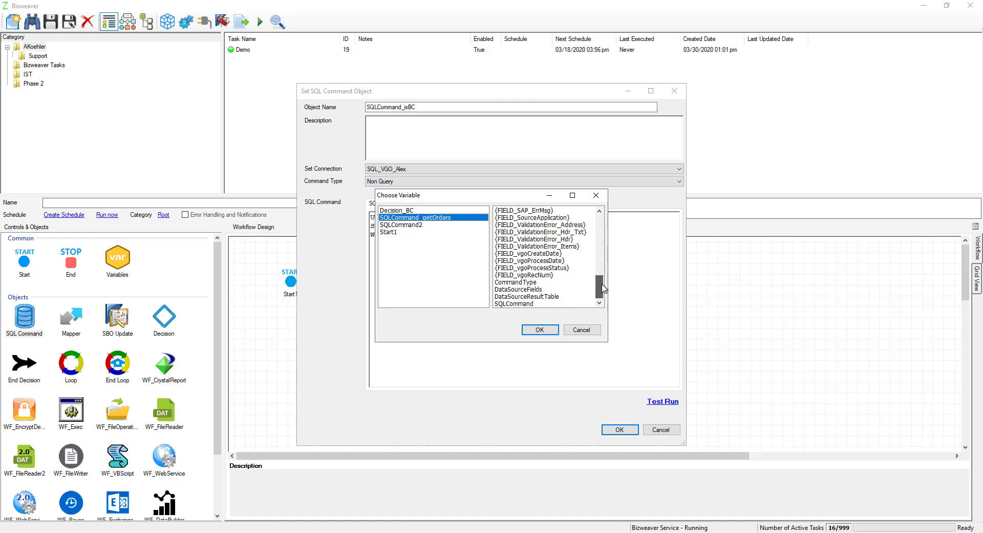
pyautogui.click(539, 275)
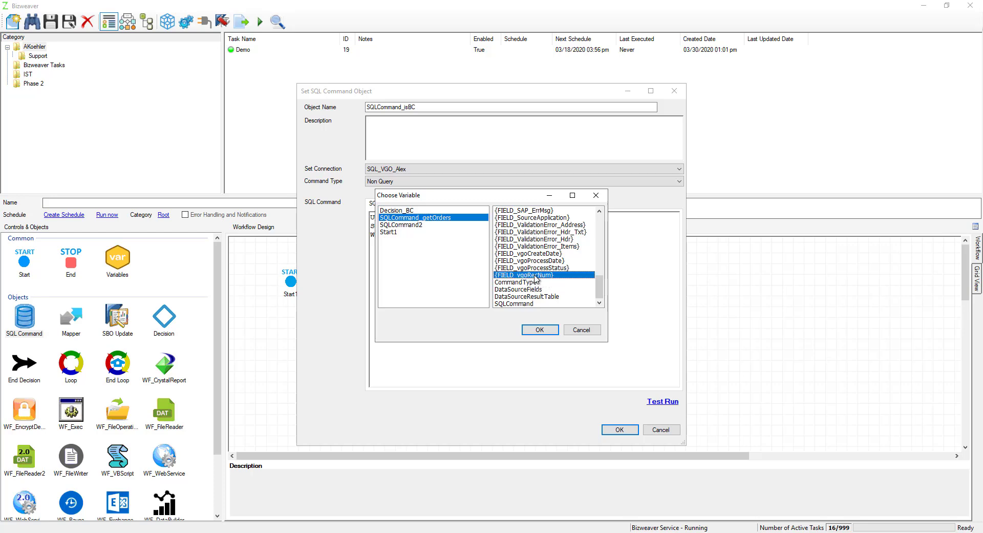
pyautogui.doubleClick(540, 275)
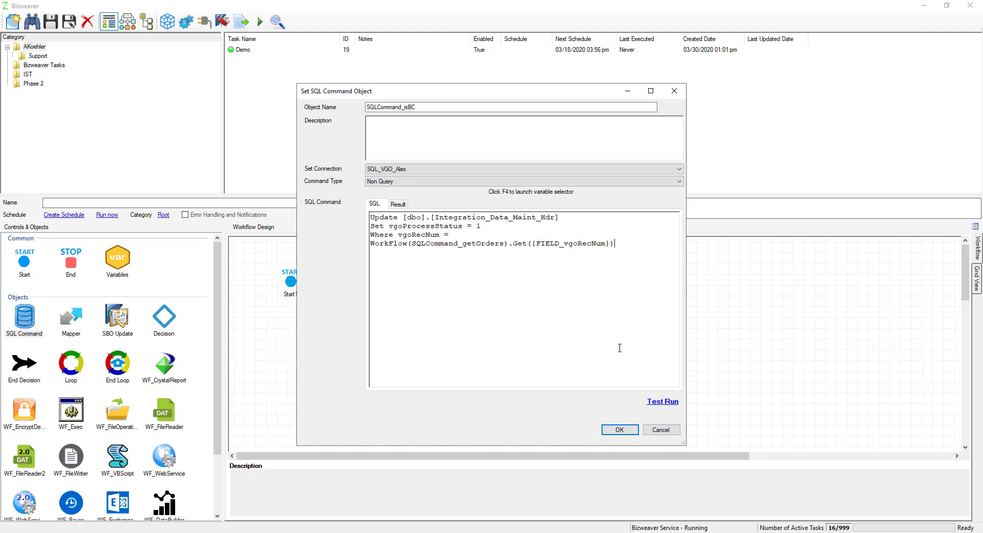
pyautogui.click(627, 432)
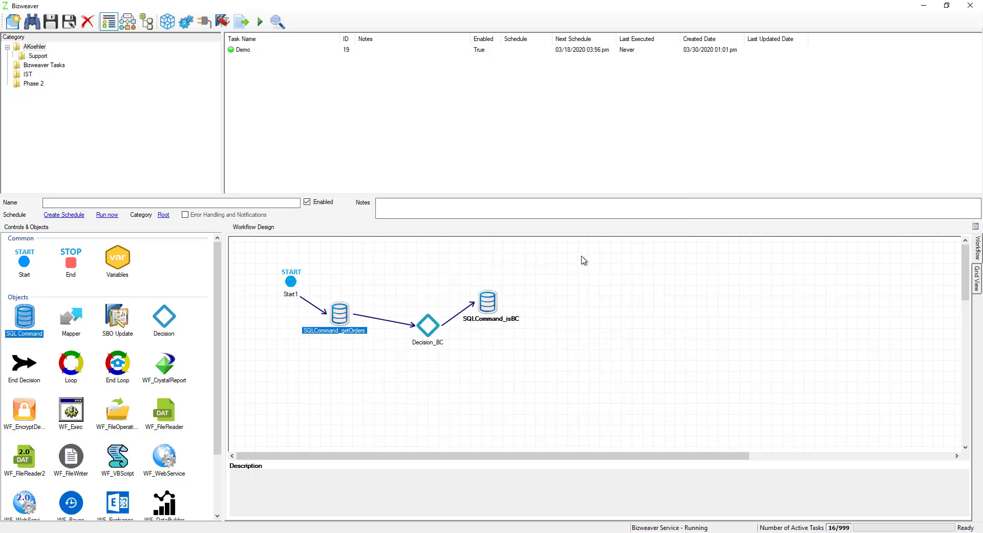
# Step: Add another SQL Command object connected from Decision_BC and name it SQLCommand_isShopify
pyautogui.rightClick(421, 333)
pyautogui.click(451, 348)
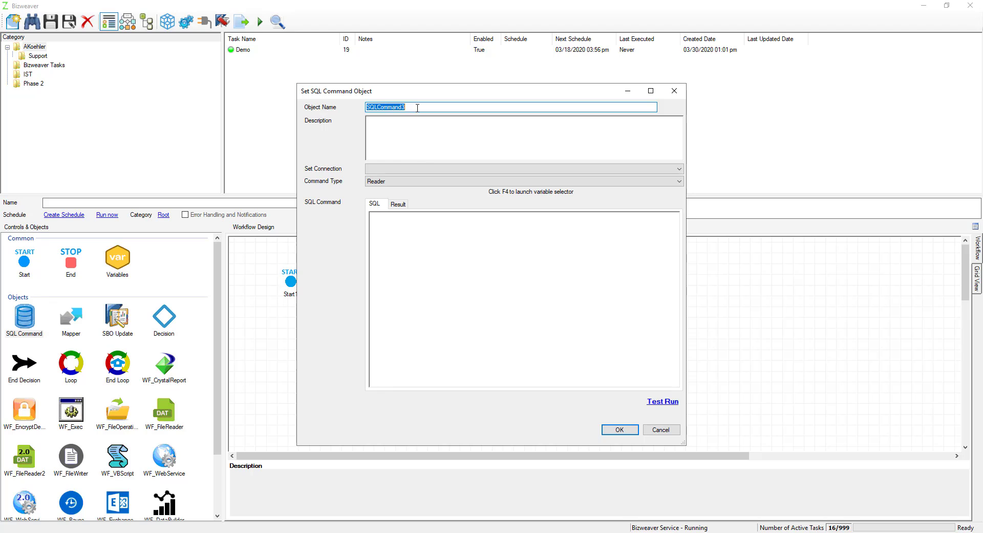
pyautogui.click(416, 106)
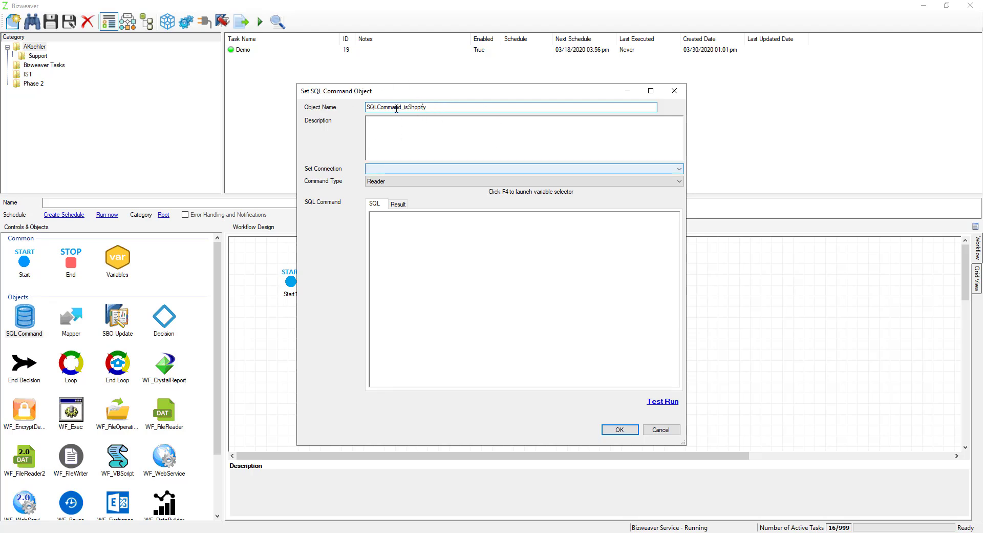
# Step: Set the connection of SQLCommand_isShopify to SQL_VGO_Alex and its command type to Non Query
pyautogui.click(371, 169)
pyautogui.click(376, 185)
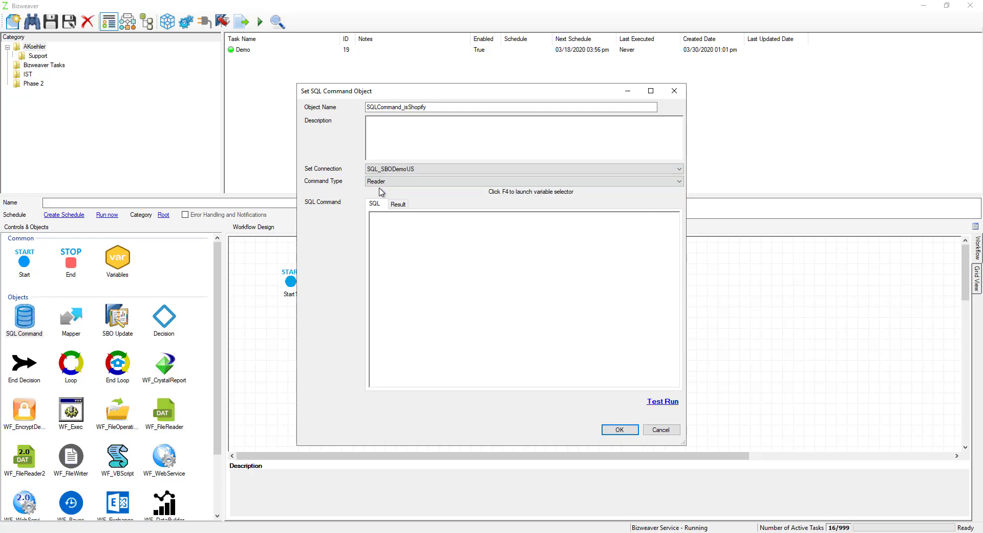
pyautogui.click(382, 169)
pyautogui.click(383, 192)
pyautogui.click(382, 182)
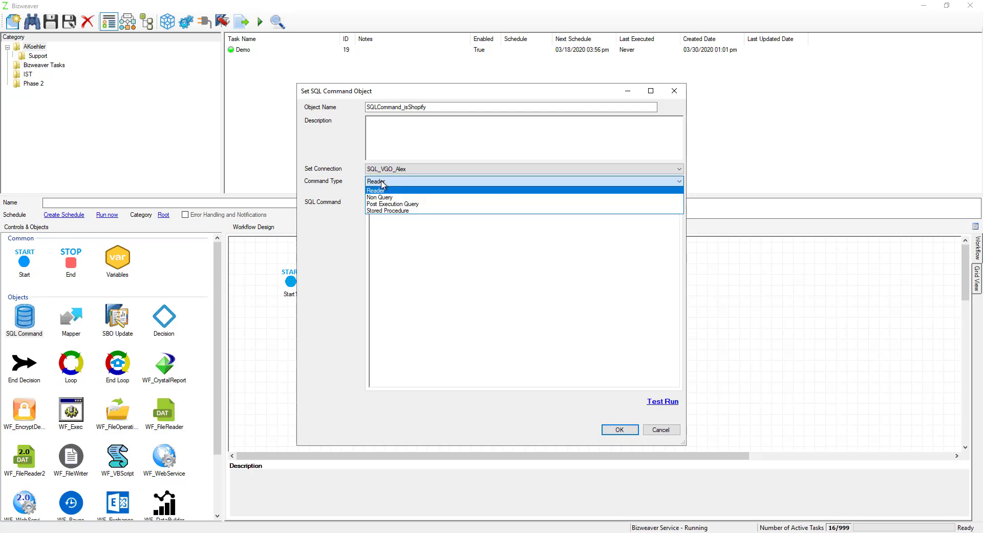
pyautogui.click(385, 198)
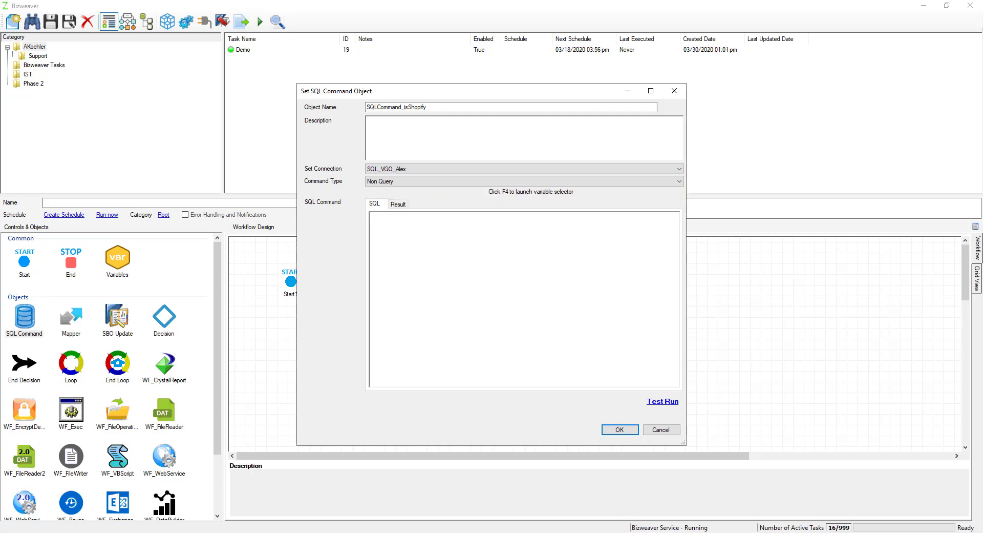
# Step: Enter an update of [dbo].[Integration_Data_Maint_Hdr] setting vgoProcessStatus = 99 where vgoRecNum equals the {FIELD_vgoRecNum} variable of SQLCommand_getOrders
pyautogui.click(408, 243)
pyautogui.write('Update [dbo].[Integration_Data_Maint_Hdr] Set vgoProcessStatus = 99 Where vgoRecNum =')
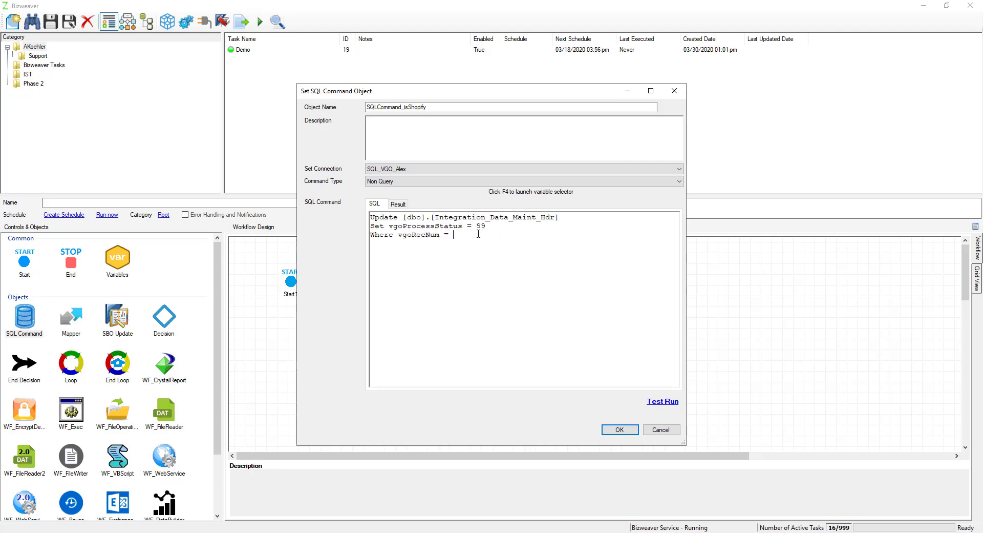
pyautogui.press('F4')
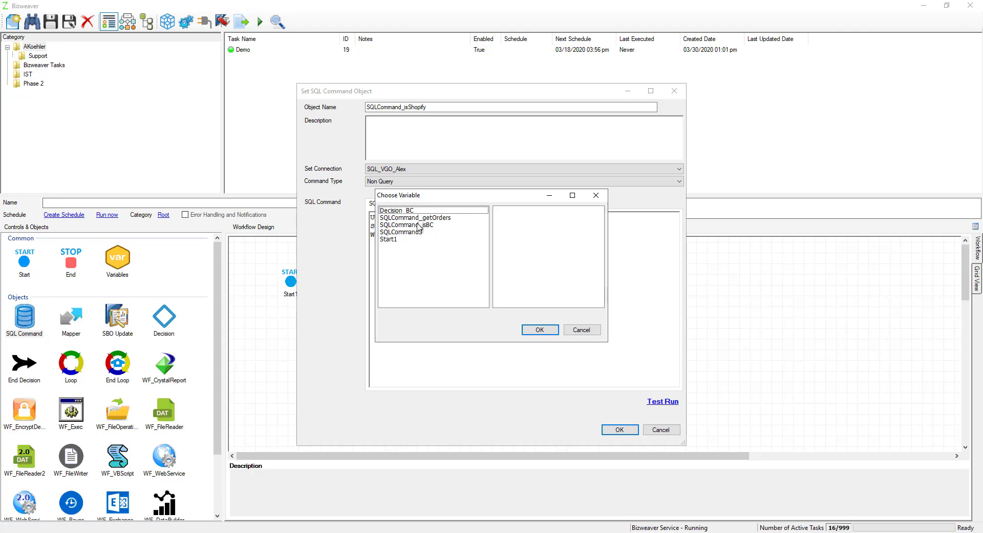
pyautogui.click(430, 218)
pyautogui.moveTo(599, 228); pyautogui.dragTo(594, 301)
pyautogui.doubleClick(544, 275)
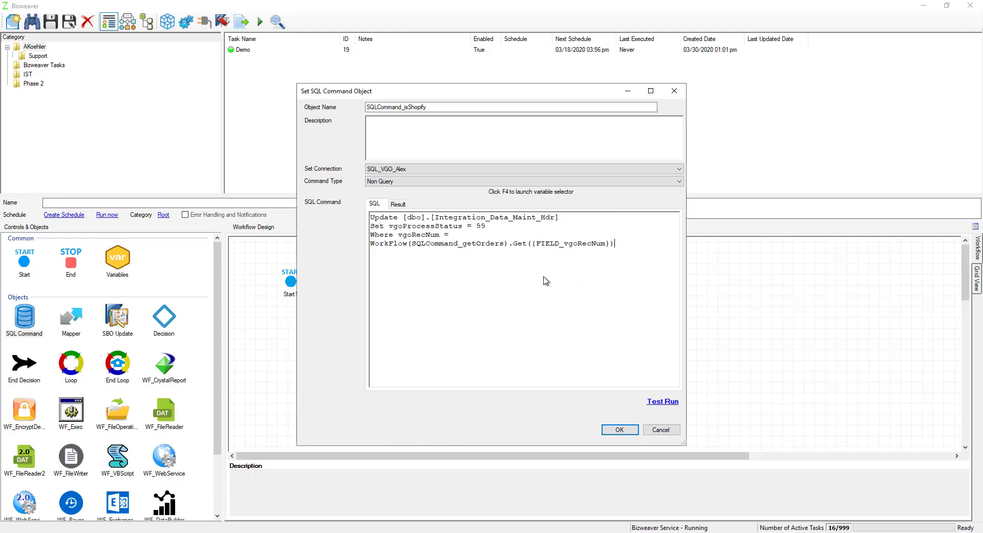
# Step: Save SQLCommand_isShopify and set the first branch of Decision_BC to connect to SQLCommand_isBC
pyautogui.click(629, 430)
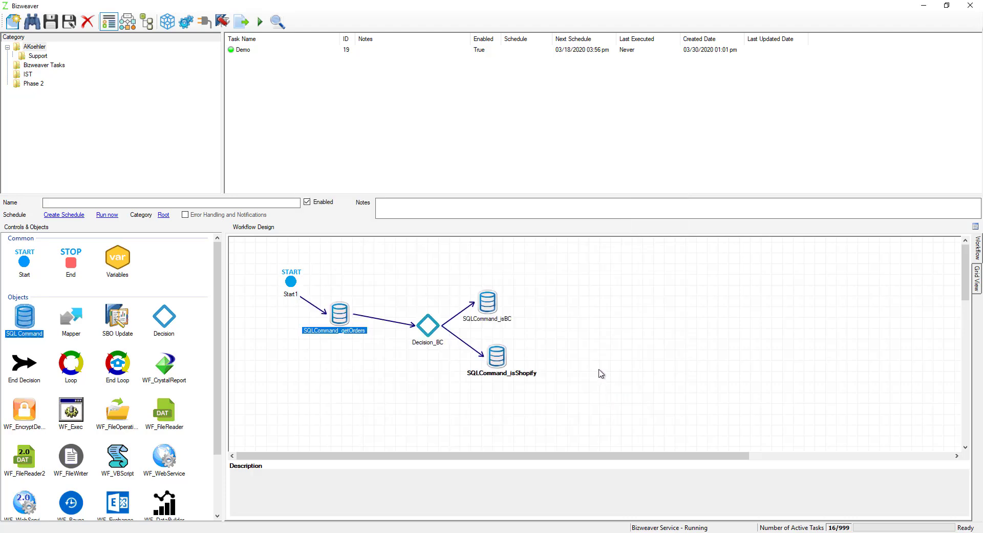
pyautogui.click(501, 302)
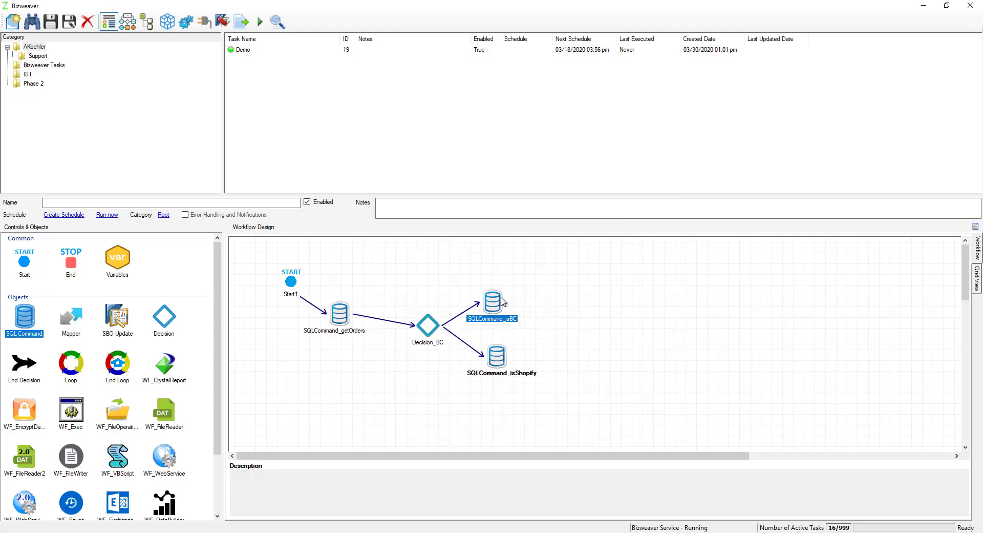
pyautogui.doubleClick(428, 326)
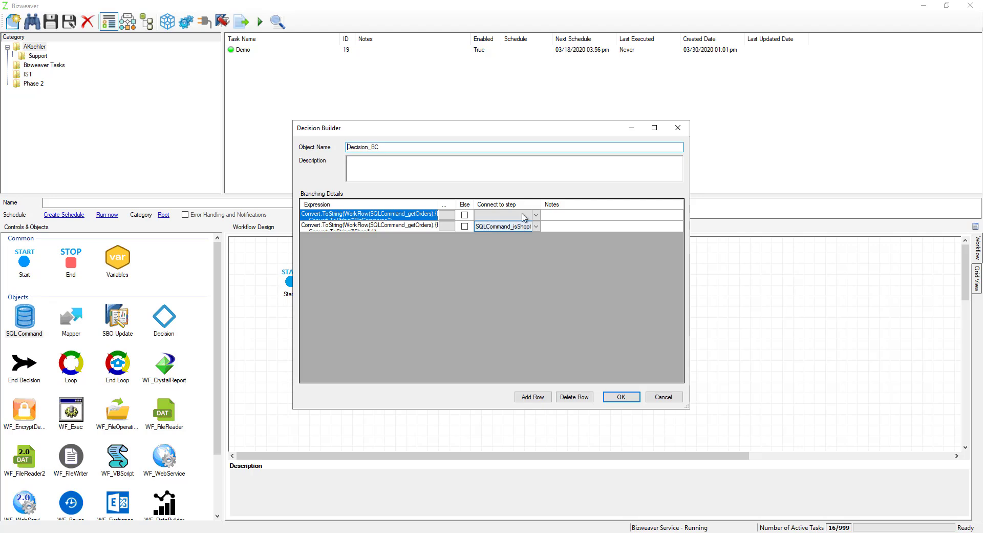
pyautogui.doubleClick(541, 204)
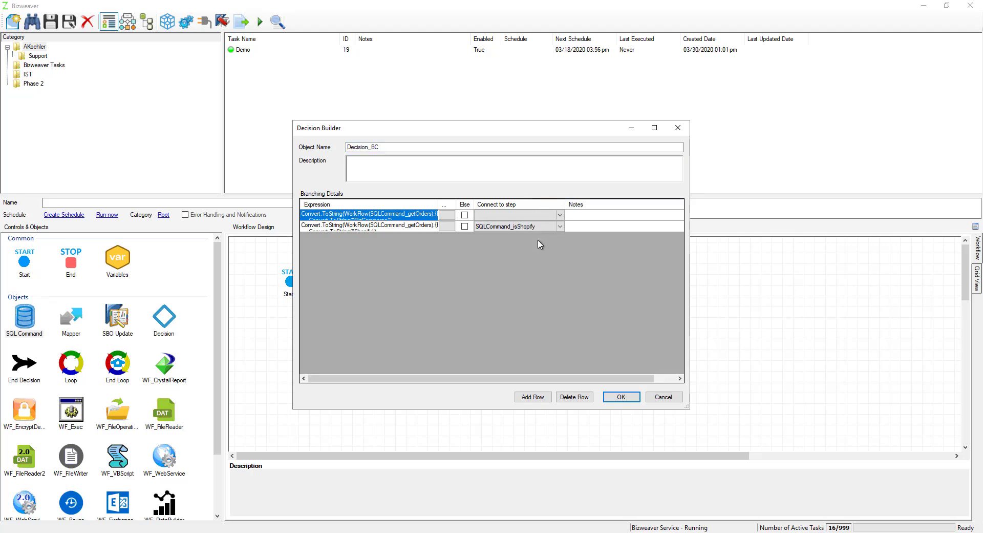
pyautogui.click(560, 215)
pyautogui.click(560, 215)
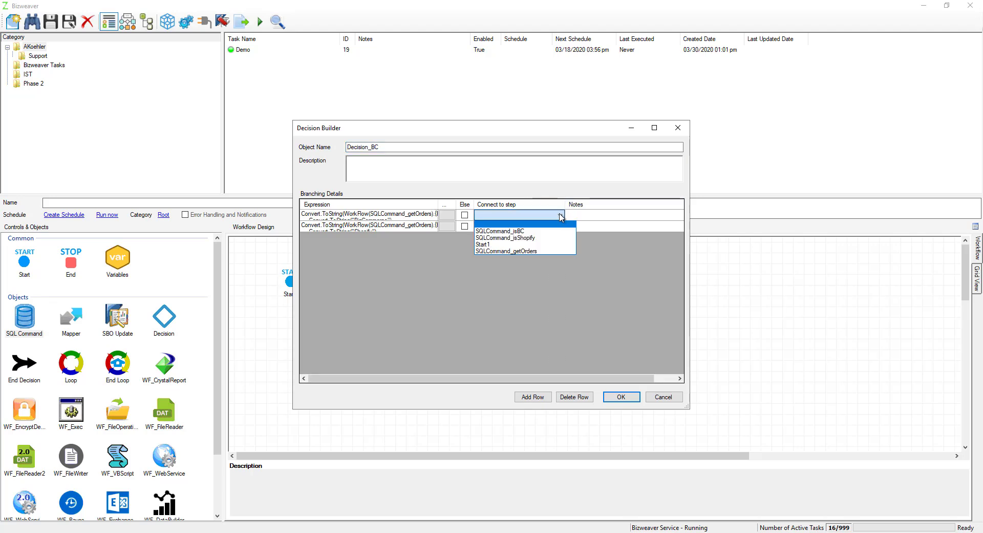
pyautogui.click(515, 231)
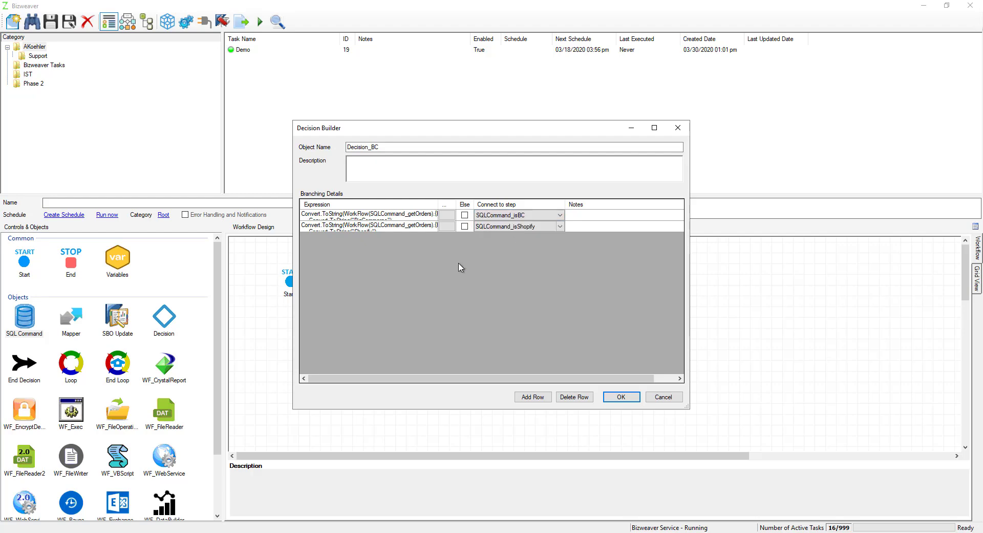
pyautogui.click(621, 396)
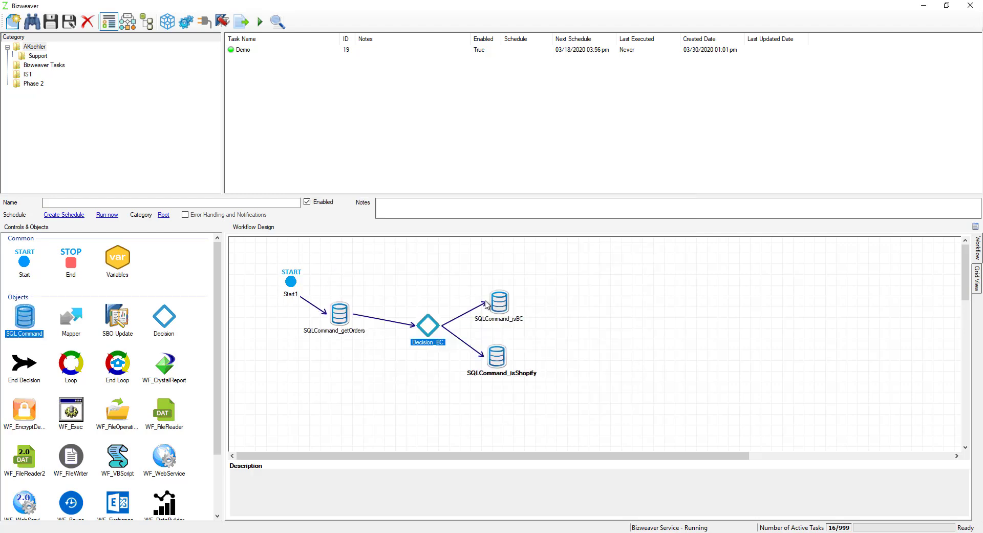
# Step: Add an End Decision object linked from SQLCommand_isBC and name it Merge_BC
pyautogui.rightClick(500, 301)
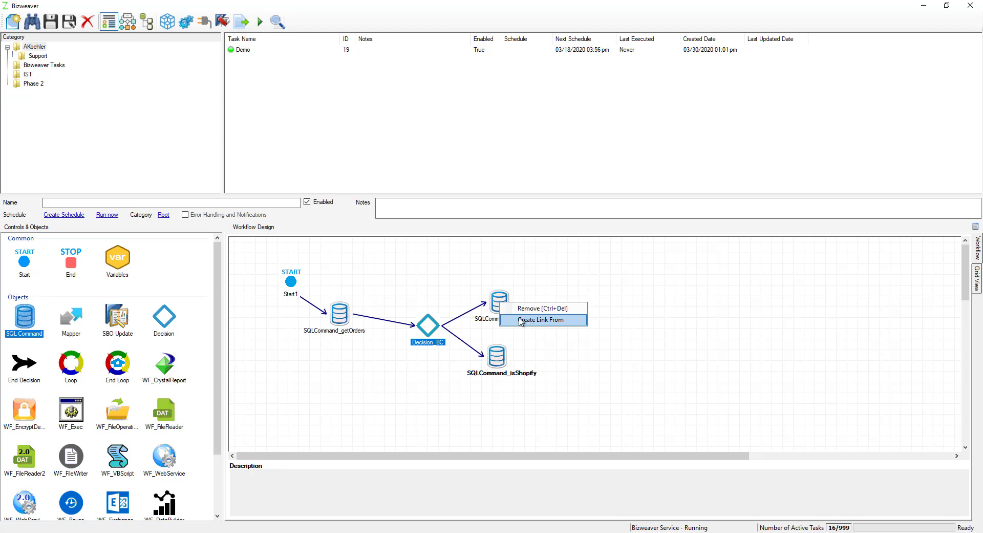
pyautogui.click(520, 319)
pyautogui.moveTo(24, 367); pyautogui.dragTo(568, 331)
pyautogui.click(492, 245)
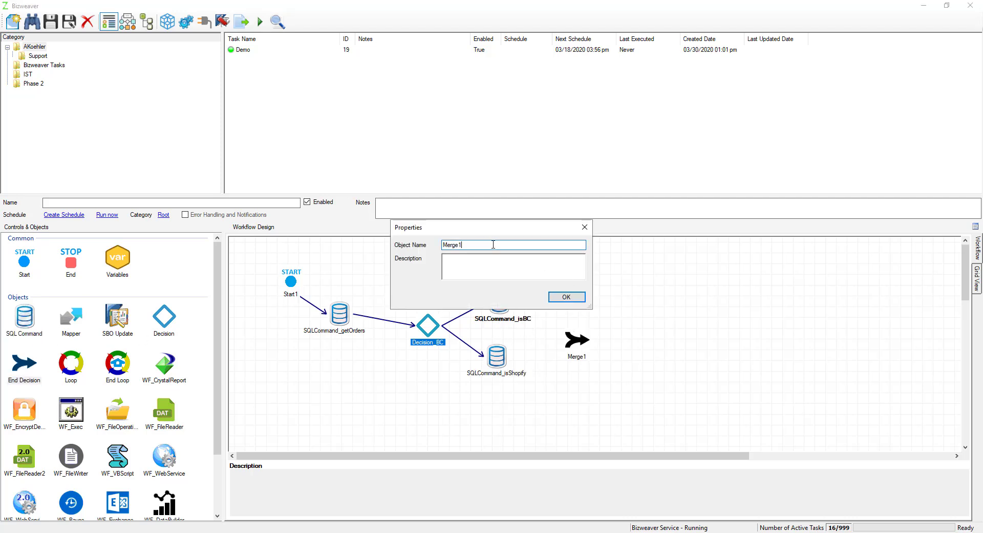
pyautogui.press('BackSpace')
pyautogui.click(577, 301)
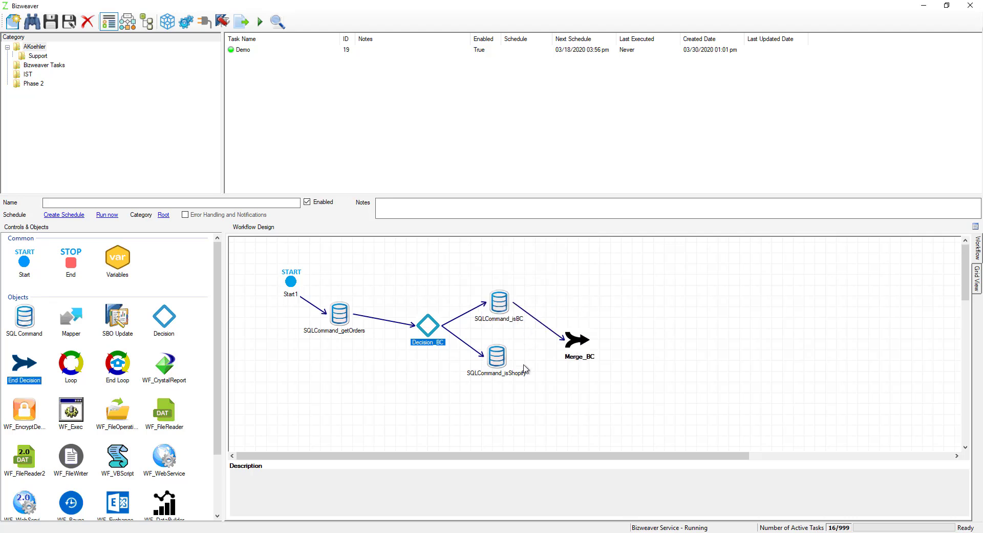
# Step: Link SQLCommand_isShopify into Merge_BC and add an End object connected after Merge_BC
pyautogui.moveTo(585, 347); pyautogui.dragTo(587, 343)
pyautogui.moveTo(577, 342); pyautogui.dragTo(564, 337)
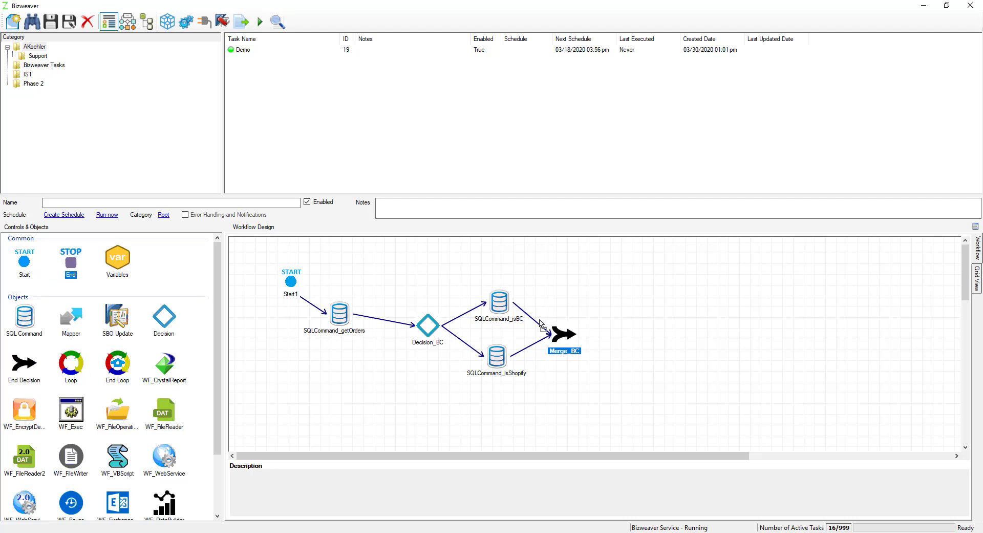
pyautogui.click(72, 264)
pyautogui.click(623, 329)
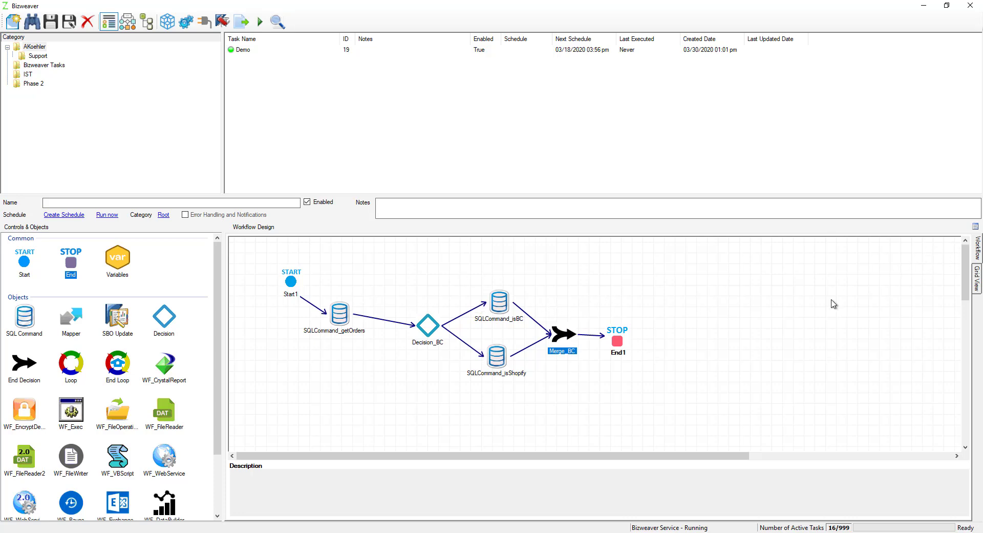
# Step: Compare the workflow's grid view with its diagram to check the order of the steps, and return to the diagram
pyautogui.click(977, 281)
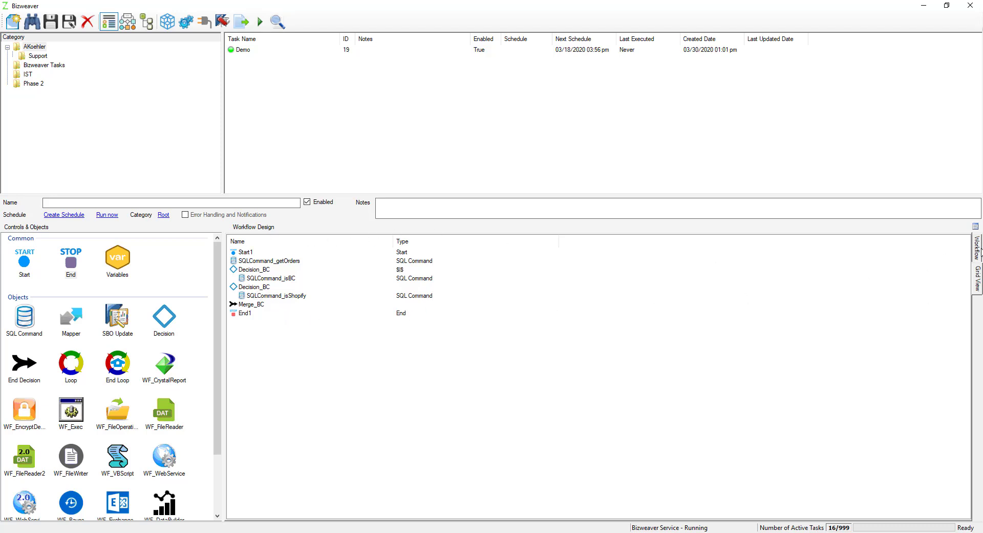
pyautogui.click(978, 248)
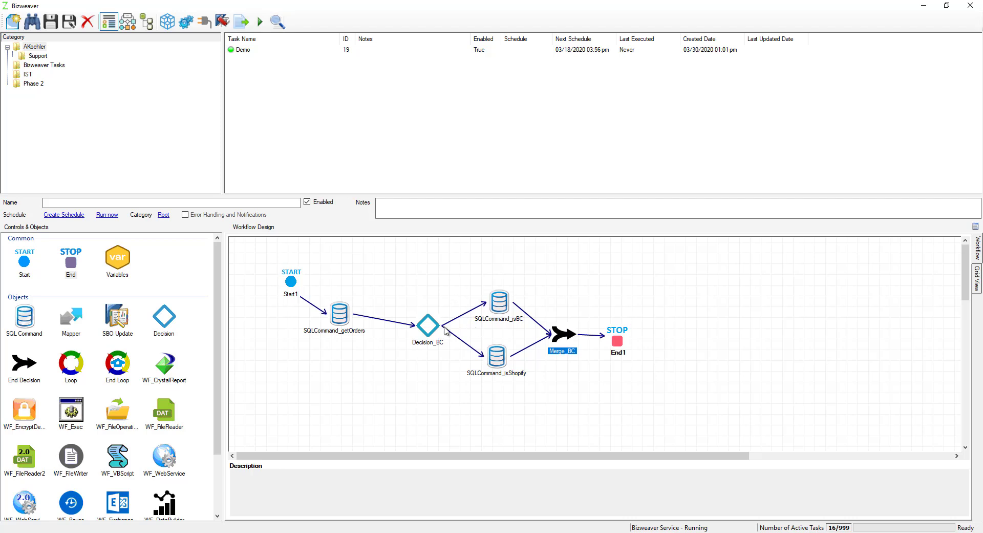
pyautogui.click(978, 278)
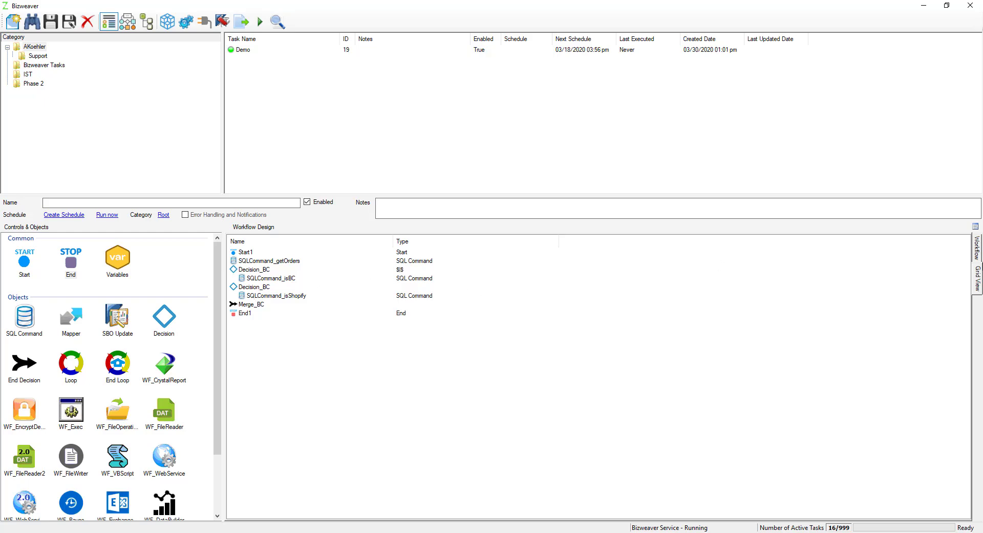
pyautogui.click(978, 249)
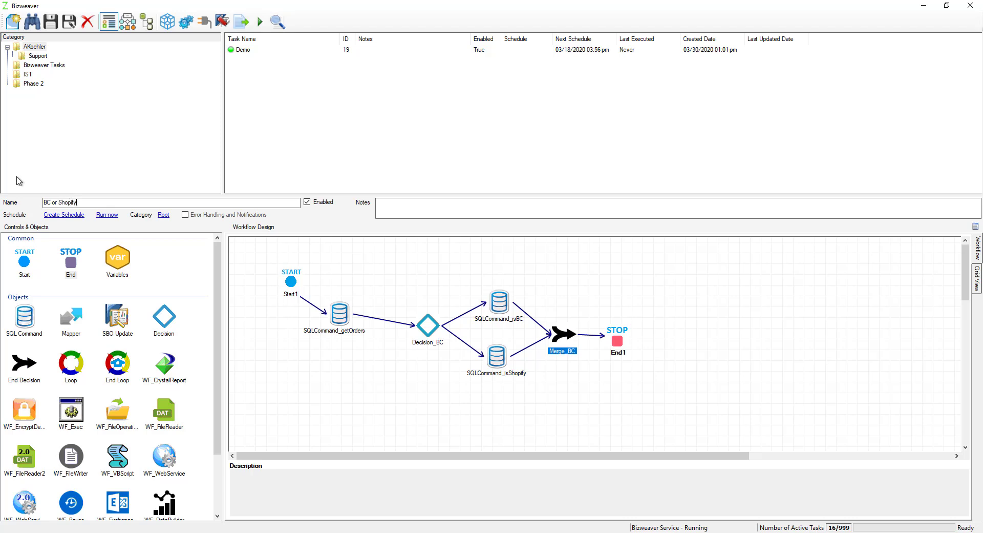
# Step: Save the task as BC or Shopify in the category that contains Support
pyautogui.click(163, 215)
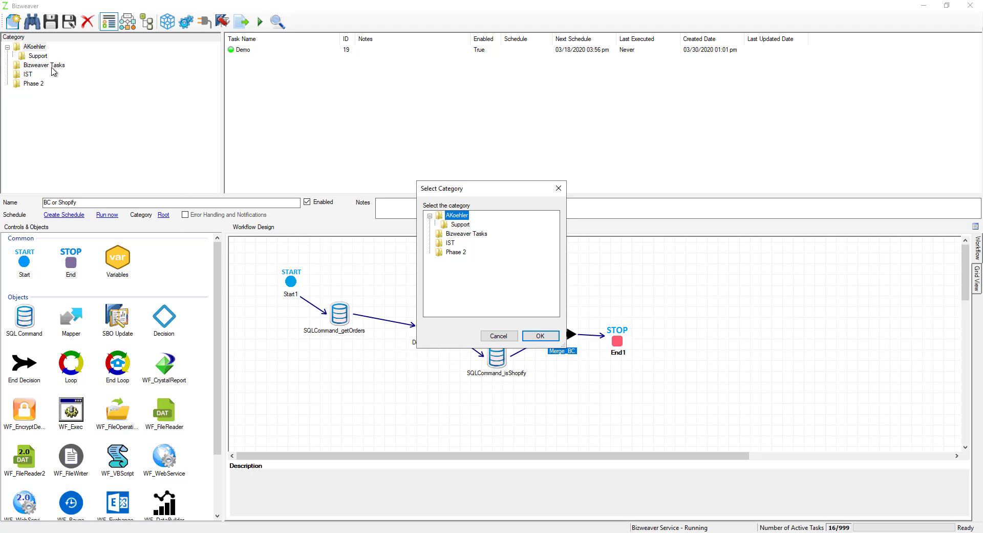
pyautogui.click(462, 225)
pyautogui.click(460, 216)
pyautogui.click(540, 336)
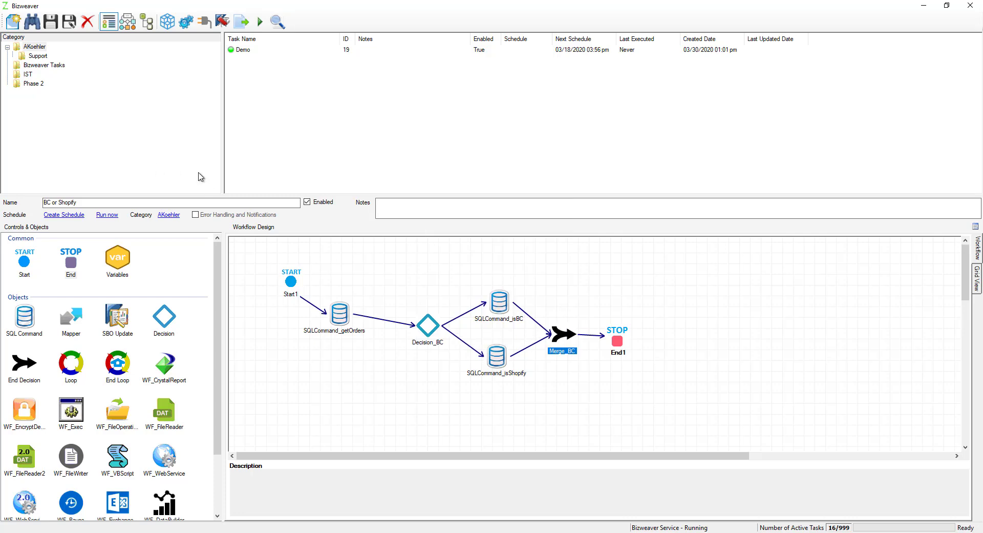
pyautogui.click(51, 22)
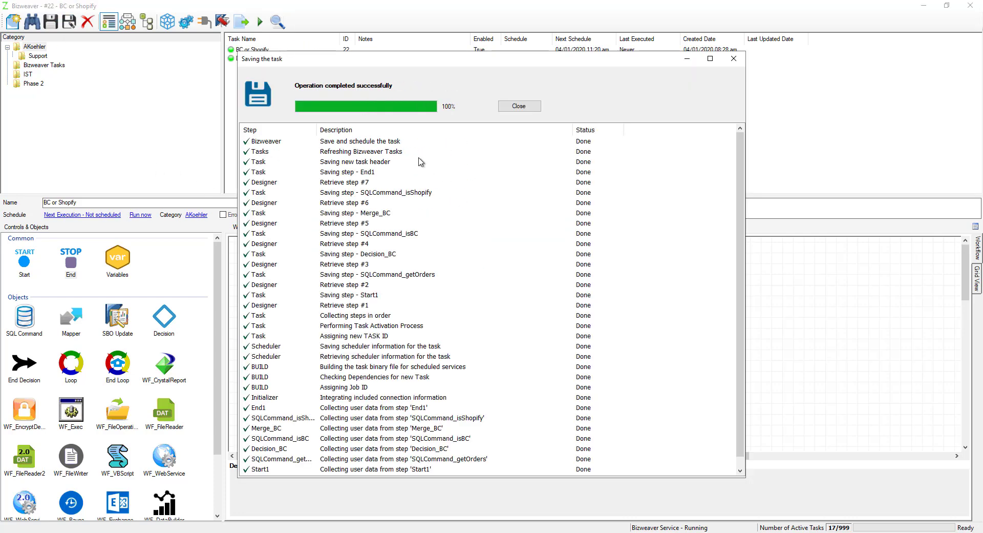
pyautogui.click(519, 107)
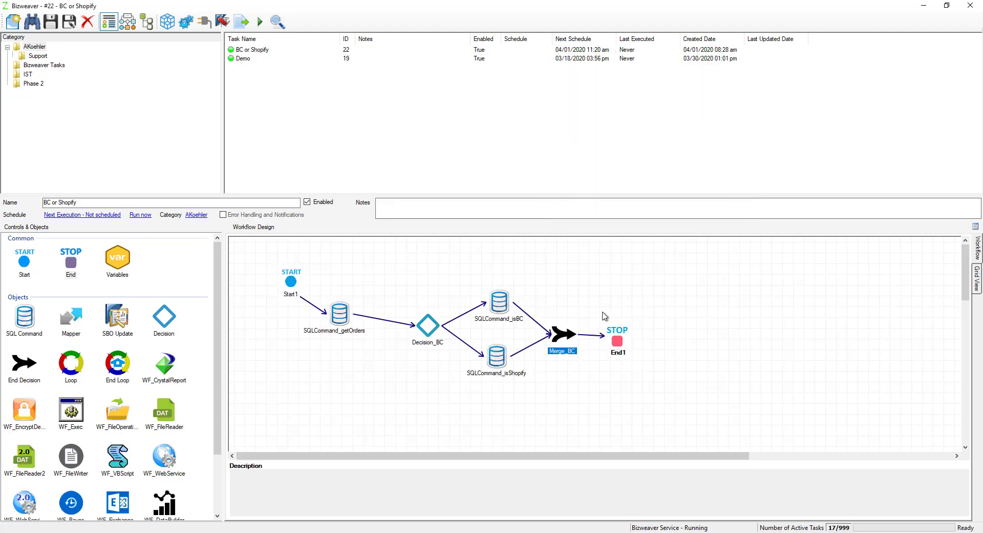
# Step: Start a test run of the BC or Shopify task and step through it as far as Decision_BC
pyautogui.click(260, 21)
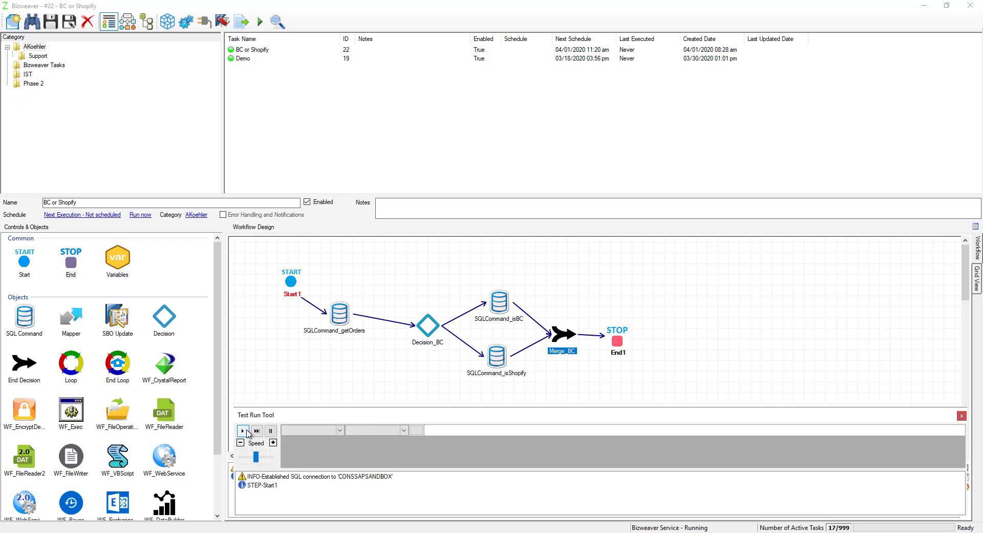
pyautogui.click(246, 431)
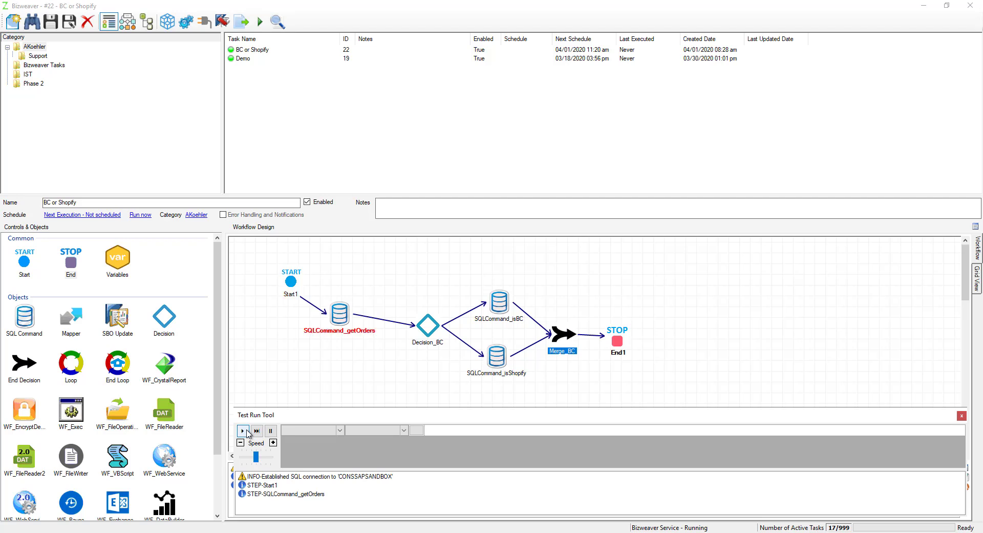
pyautogui.click(246, 431)
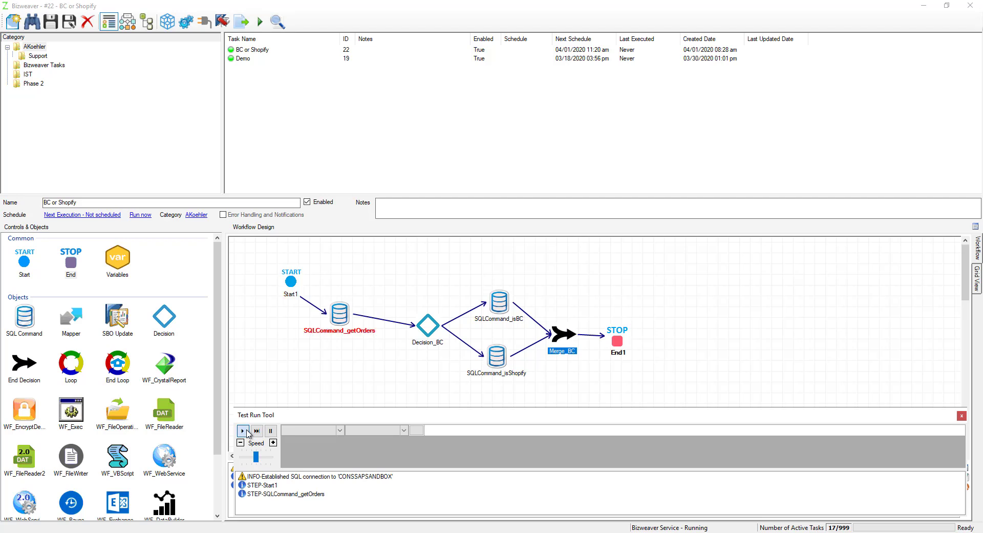
# Step: Inspect the {FIELD_SourceApplication} variable of SQLCommand_getOrders in the test run
pyautogui.click(340, 431)
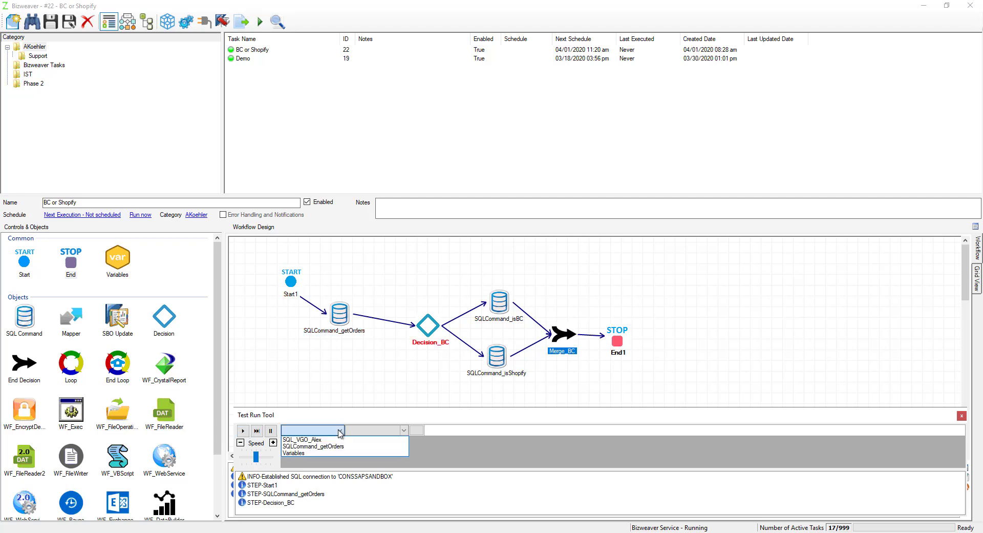
pyautogui.click(313, 446)
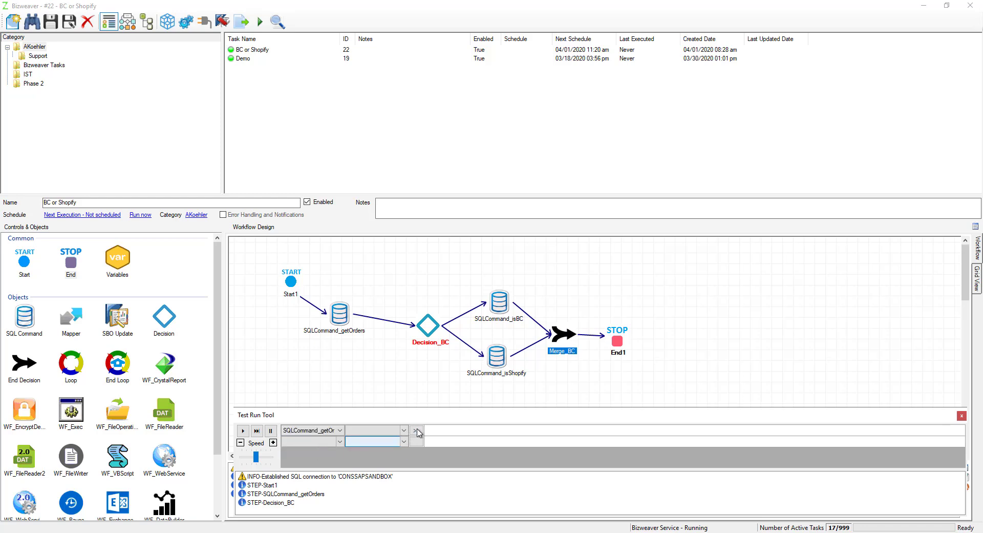
pyautogui.click(394, 430)
pyautogui.scroll(-4, 421, 389)
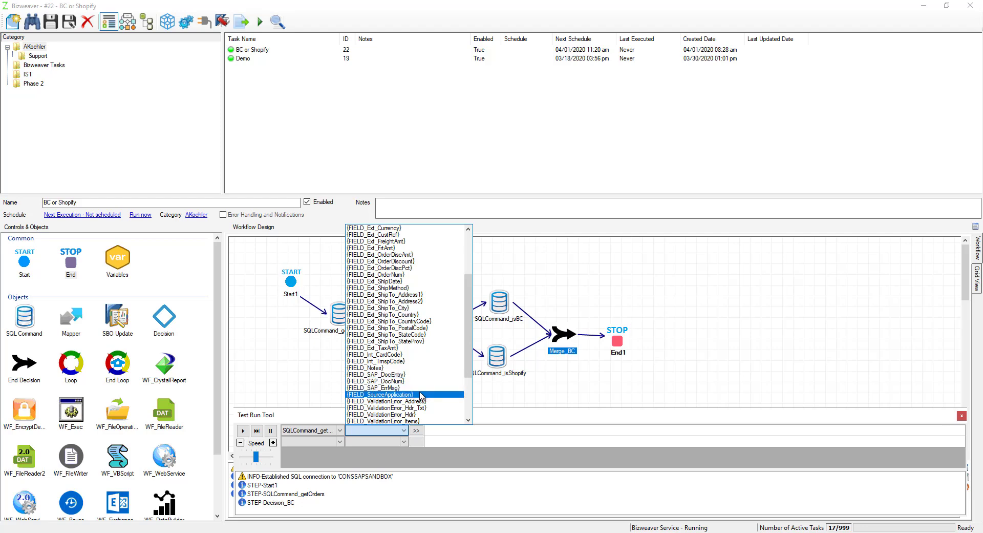
pyautogui.click(422, 393)
# Step: Step the test run from Decision_BC through the remaining objects to finish the workflow
pyautogui.click(243, 430)
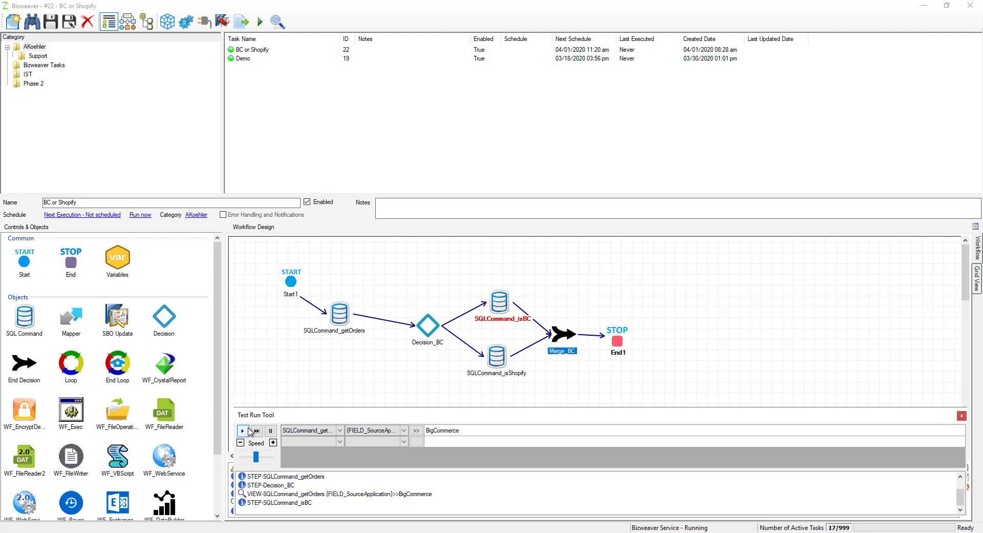
pyautogui.click(248, 430)
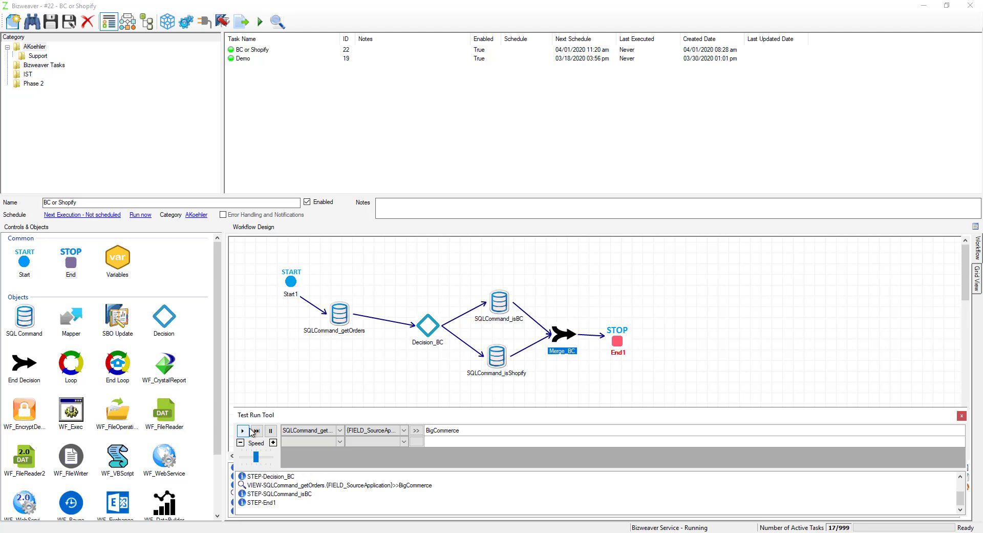
pyautogui.click(251, 431)
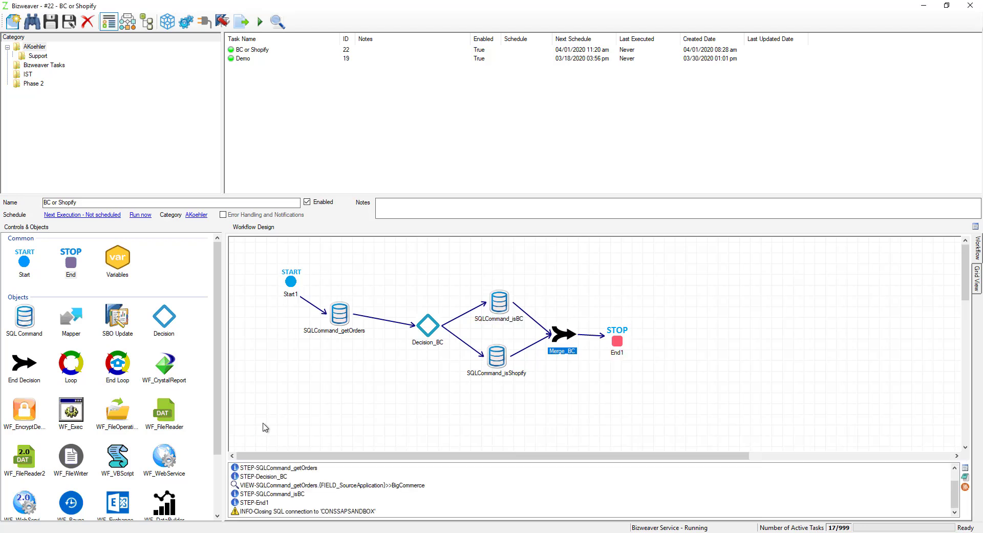